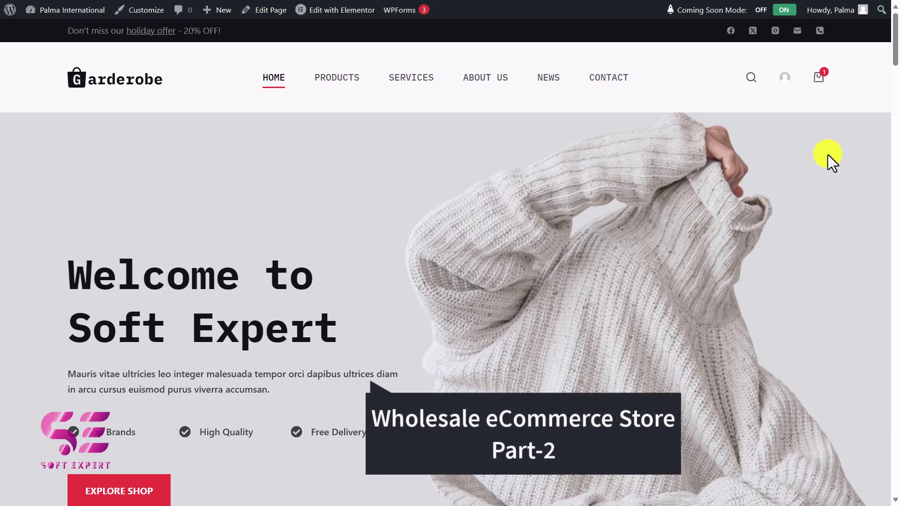
Read the Soft Expert tutorial's code steps, visit its Code Snippets plugin page, and return to the dashboard
{"action": "left_click_drag", "start_coordinate": [893, 57], "coordinate": [894, 145]}
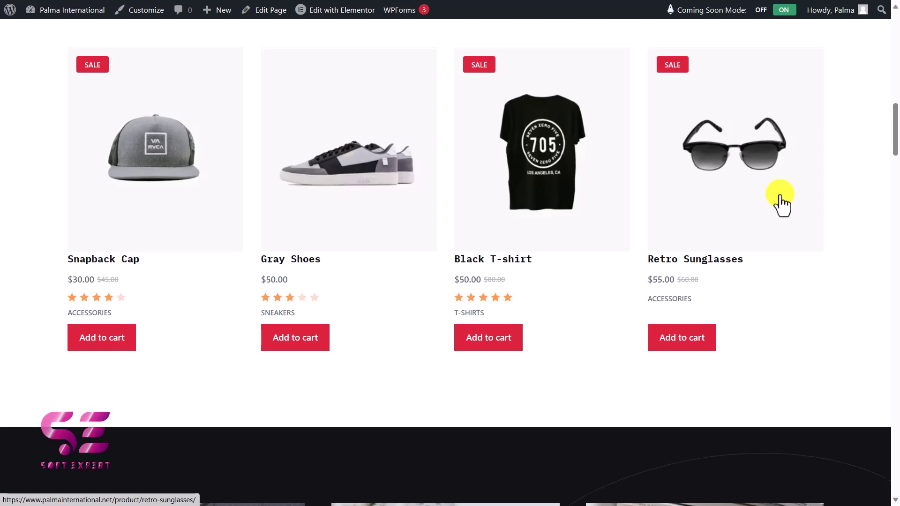
{"action": "scroll", "coordinate": [782, 203], "scroll_direction": "up", "scroll_amount": 15}
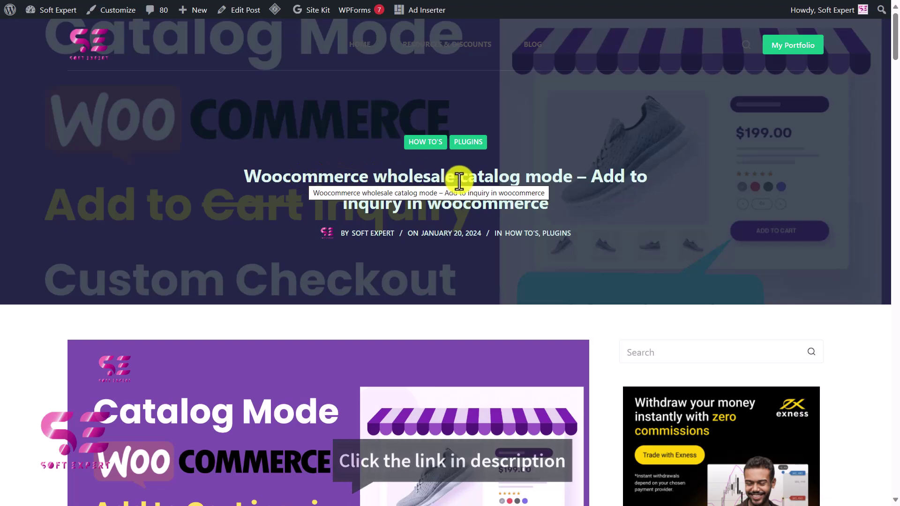
{"action": "scroll", "coordinate": [508, 267], "scroll_direction": "down", "scroll_amount": 1}
{"action": "scroll", "coordinate": [505, 264], "scroll_direction": "down", "scroll_amount": 18}
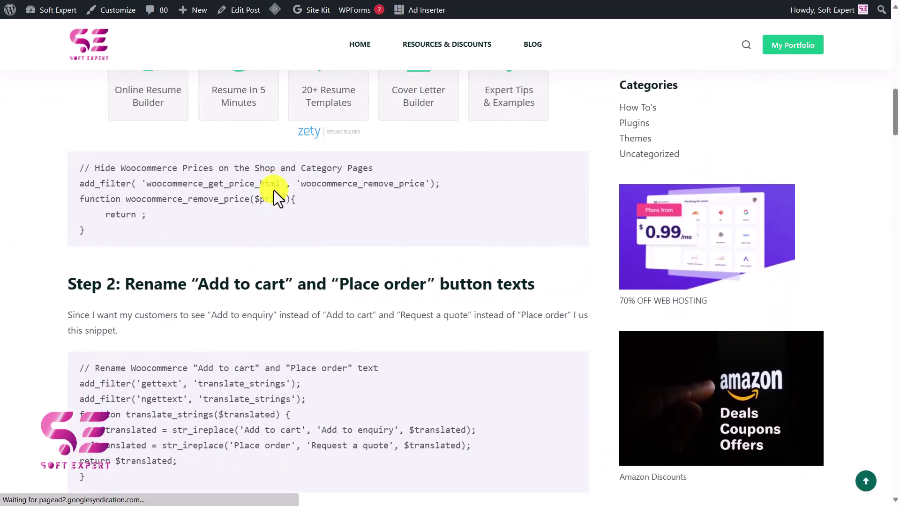
{"action": "scroll", "coordinate": [273, 190], "scroll_direction": "down", "scroll_amount": 4}
{"action": "scroll", "coordinate": [274, 190], "scroll_direction": "down", "scroll_amount": 3}
{"action": "scroll", "coordinate": [255, 220], "scroll_direction": "up", "scroll_amount": 5}
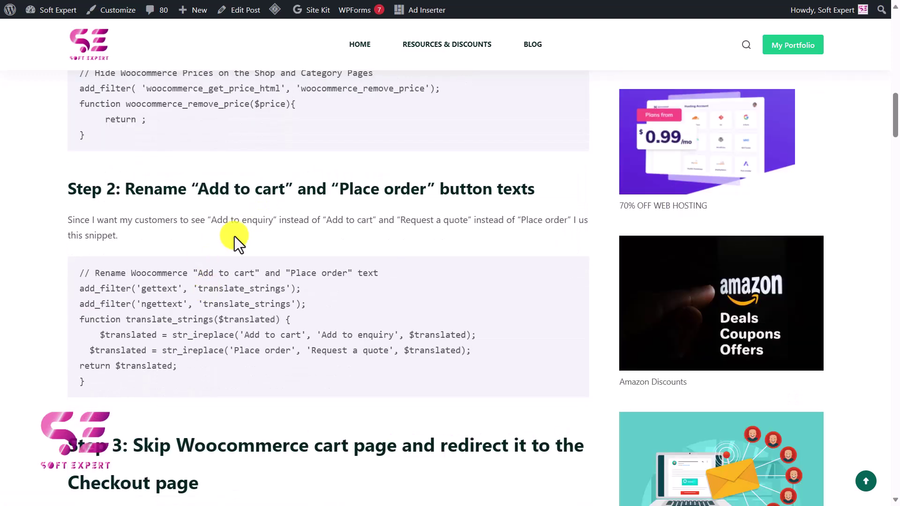
{"action": "scroll", "coordinate": [234, 237], "scroll_direction": "up", "scroll_amount": 4}
{"action": "scroll", "coordinate": [234, 236], "scroll_direction": "up", "scroll_amount": 4}
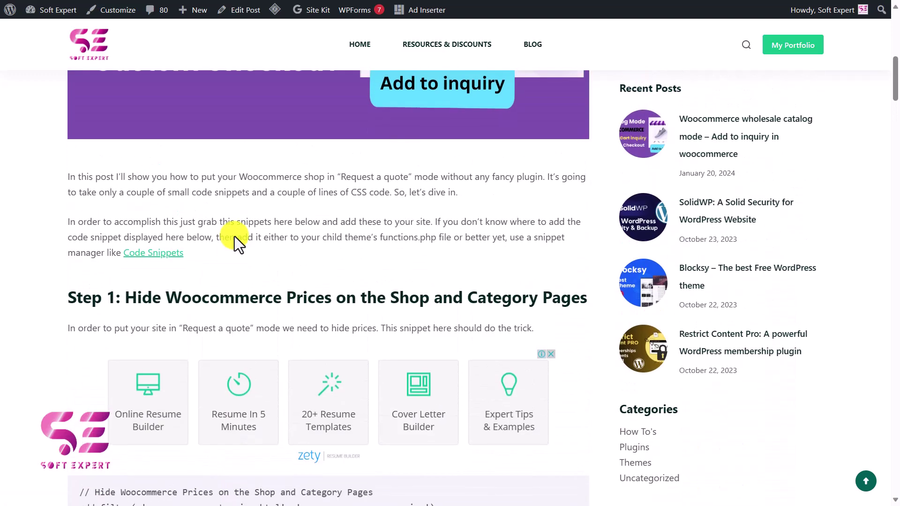
{"action": "left_click", "coordinate": [148, 256]}
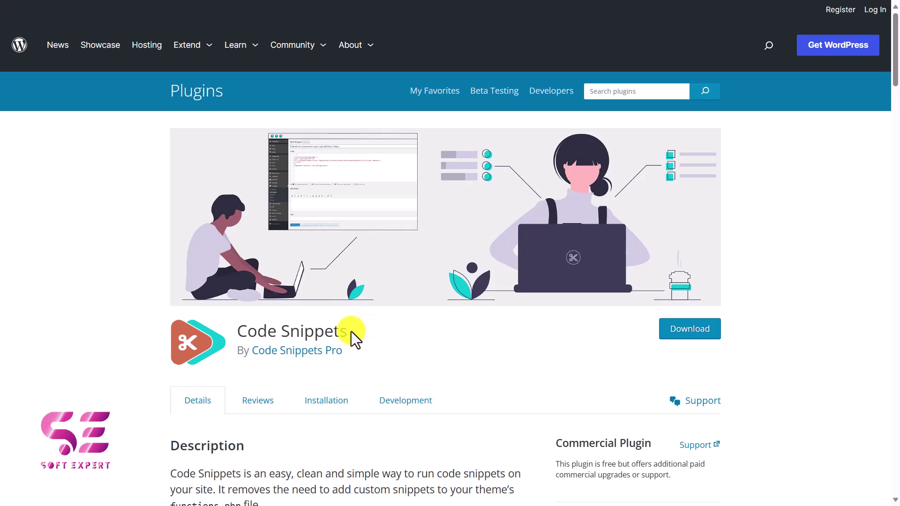
{"action": "key", "text": "alt+Tab"}
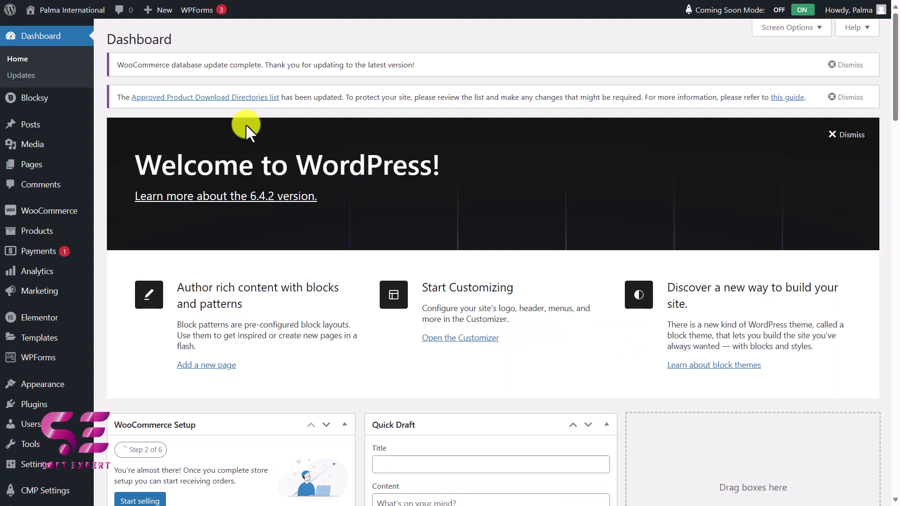
Load the Blocksy Child functions.php in the Theme File Editor after accepting the editing warning
{"action": "mouse_move", "coordinate": [48, 381]}
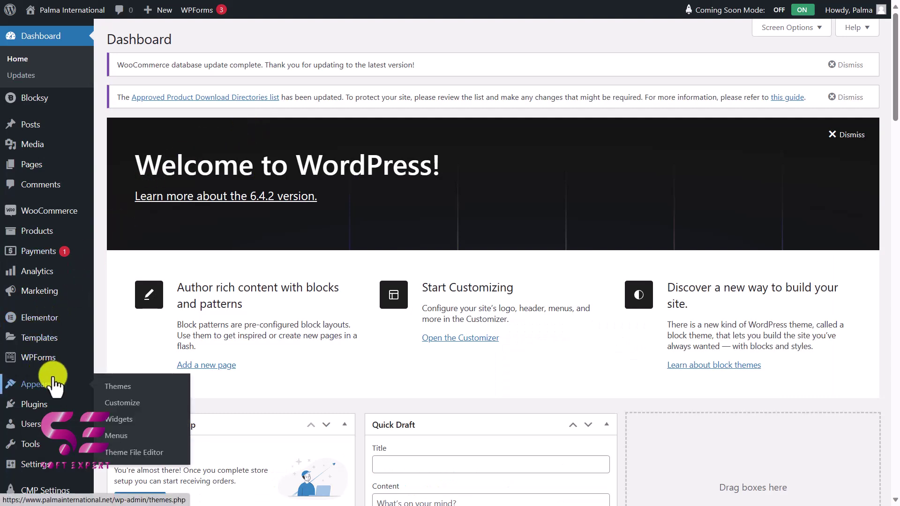
{"action": "left_click", "coordinate": [129, 452]}
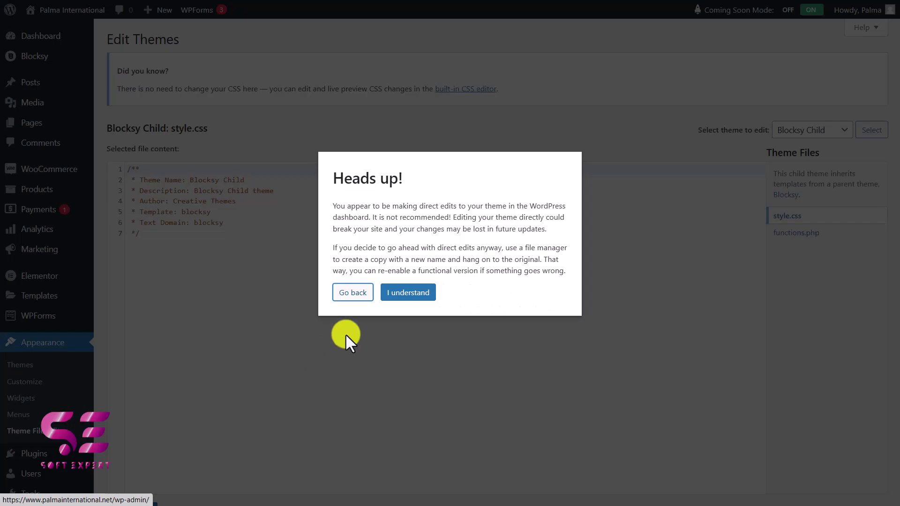
{"action": "left_click", "coordinate": [398, 294]}
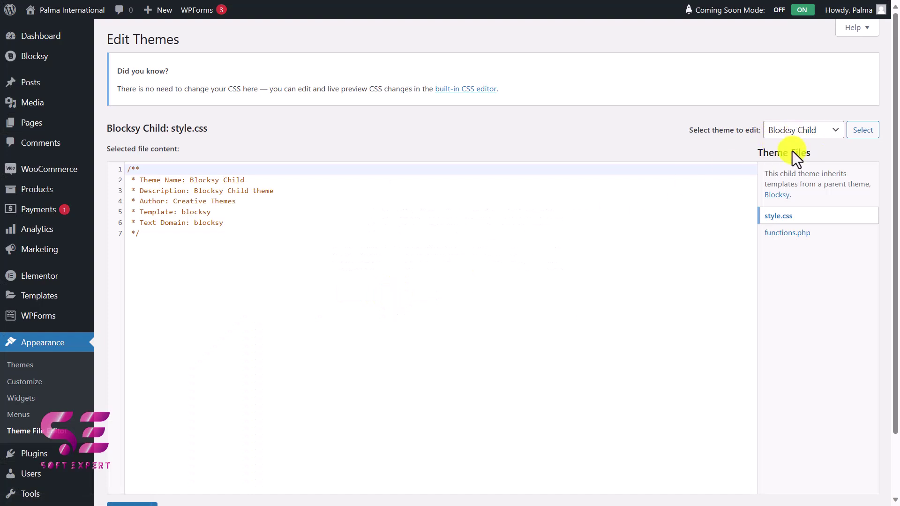
{"action": "left_click", "coordinate": [795, 235]}
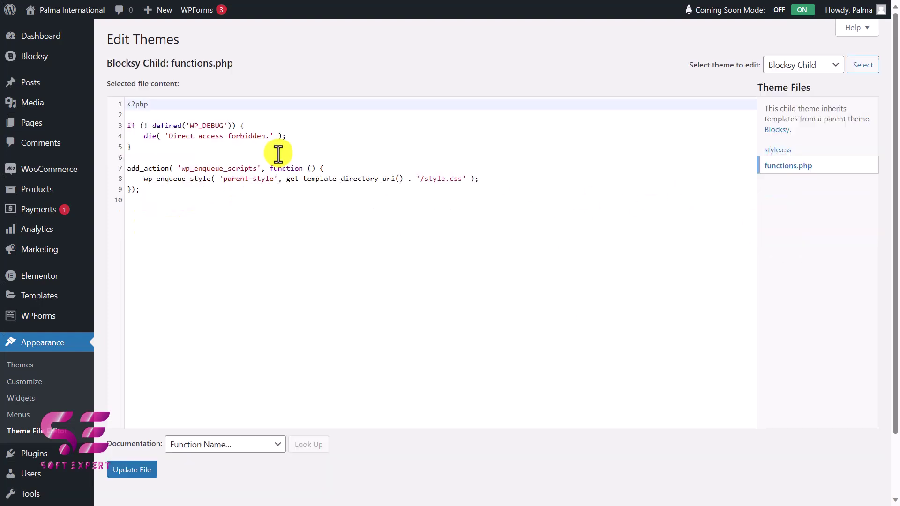
{"action": "left_click", "coordinate": [142, 207]}
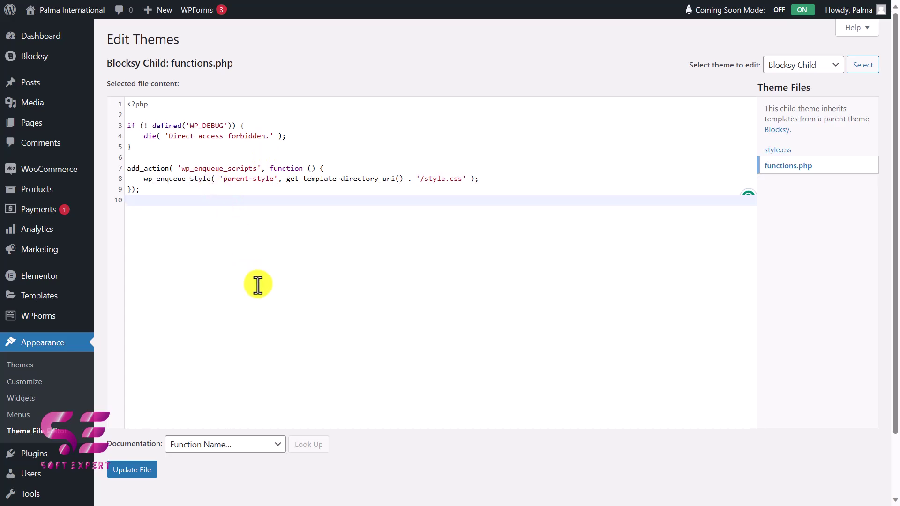
{"action": "key", "text": "alt+Tab"}
{"action": "key", "text": "alt+Tab"}
{"action": "mouse_move", "coordinate": [60, 450]}
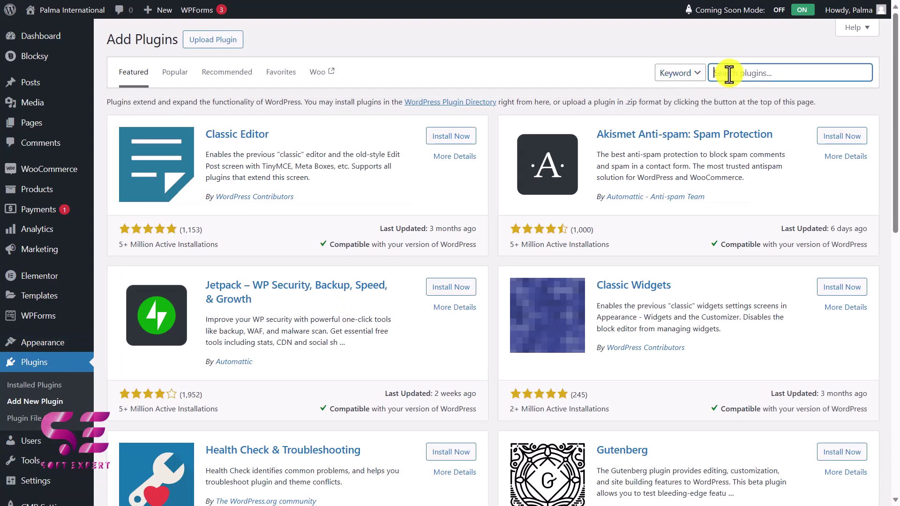
Search plugins for 'code', install and activate Code Snippets, and start a new snippet
{"action": "left_click", "coordinate": [729, 74]}
{"action": "type", "text": "code"}
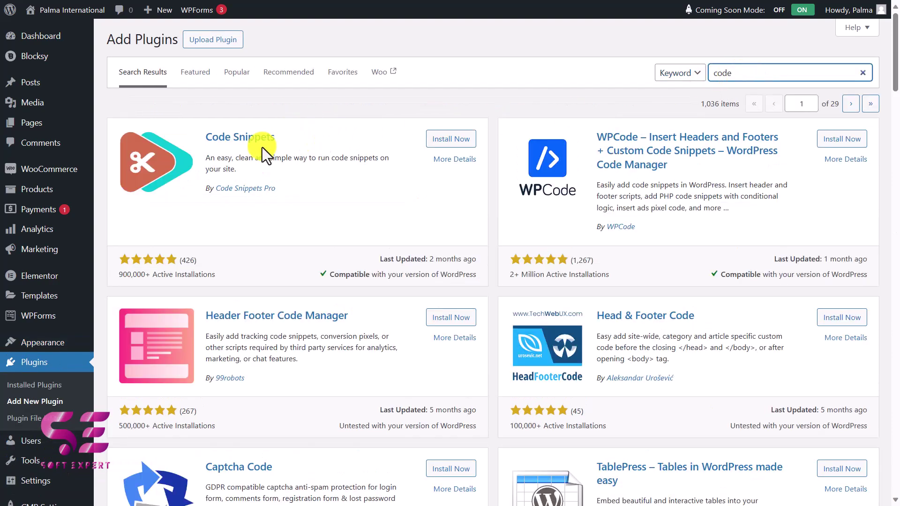
{"action": "left_click", "coordinate": [453, 140]}
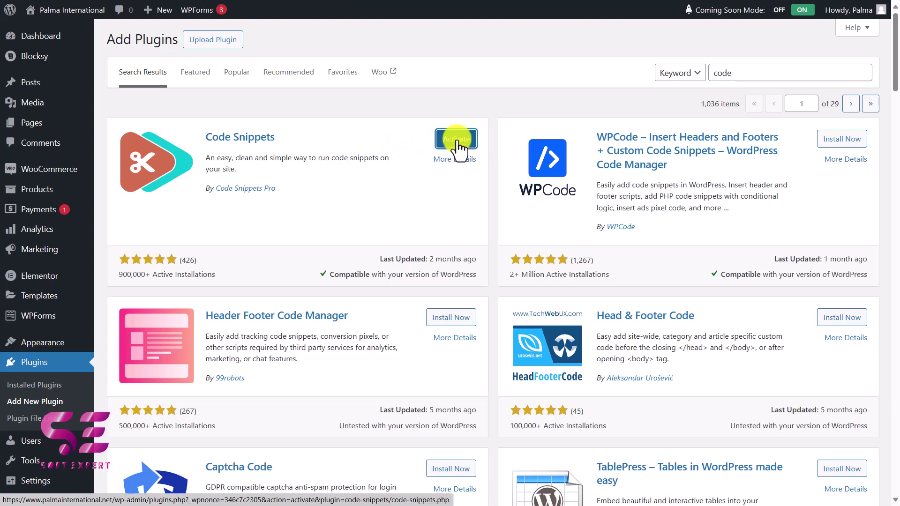
{"action": "left_click", "coordinate": [456, 139]}
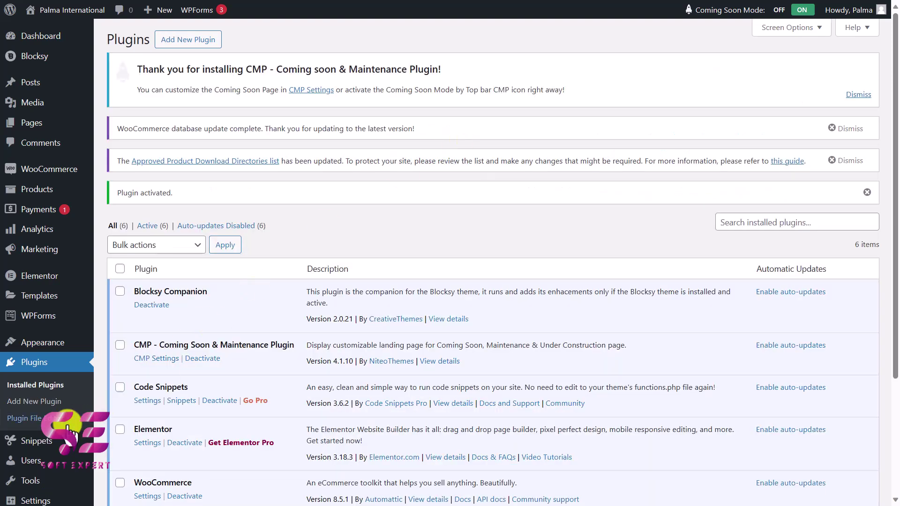
{"action": "mouse_move", "coordinate": [69, 438]}
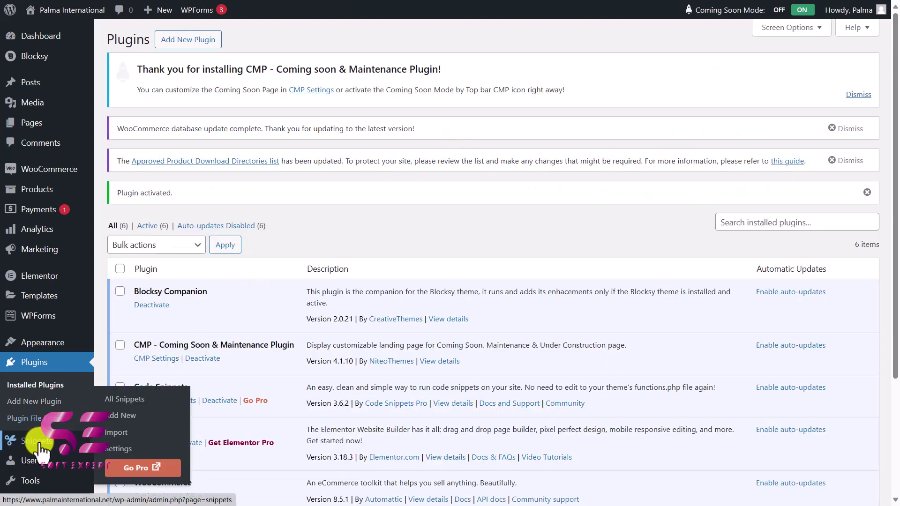
{"action": "left_click", "coordinate": [135, 415]}
Title the new snippet 'Woocommerce catalog mode'
{"action": "left_click", "coordinate": [147, 70]}
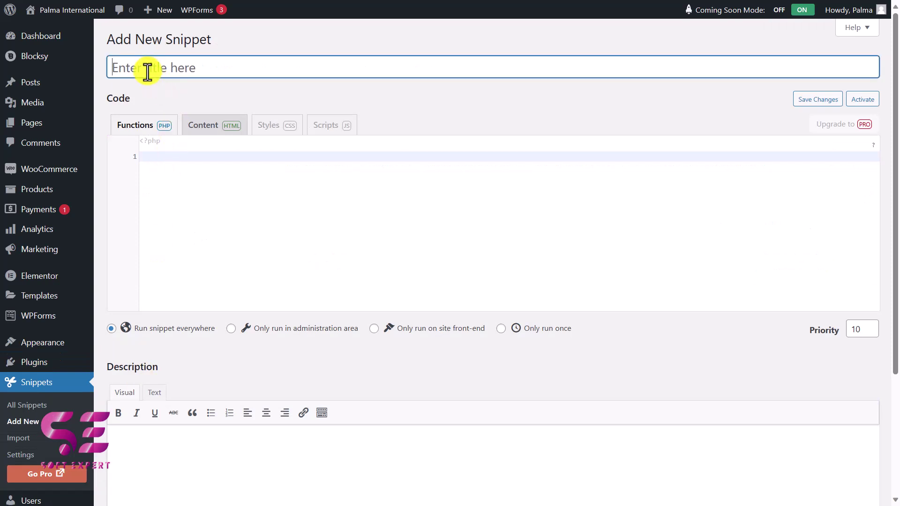
{"action": "type", "text": "Woocommerce catalog mode"}
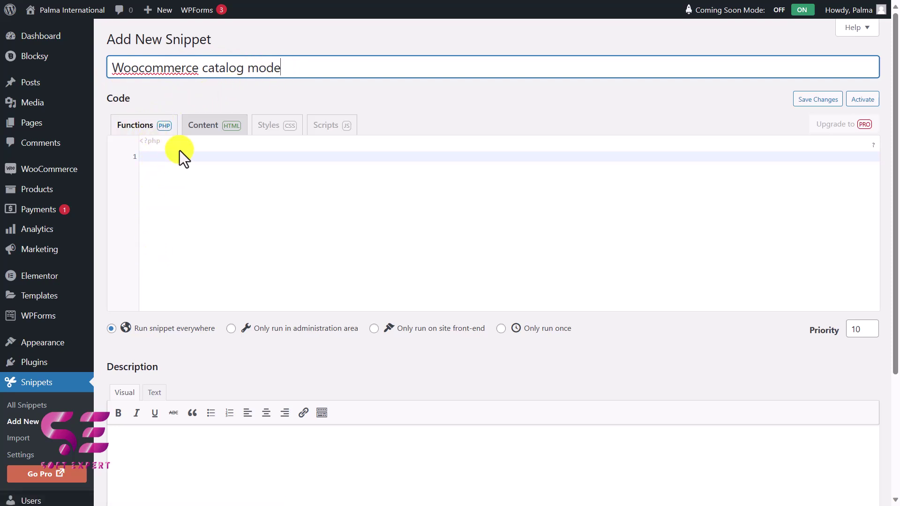
{"action": "mouse_move", "coordinate": [72, 347]}
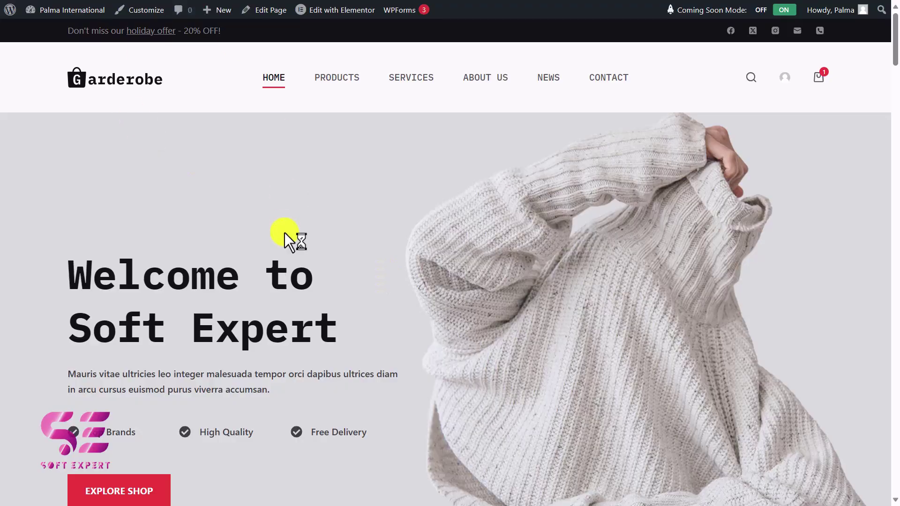
Scroll the home page to New Arrivals and launch the Customizer from the admin bar
{"action": "scroll", "coordinate": [309, 263], "scroll_direction": "down", "scroll_amount": 12}
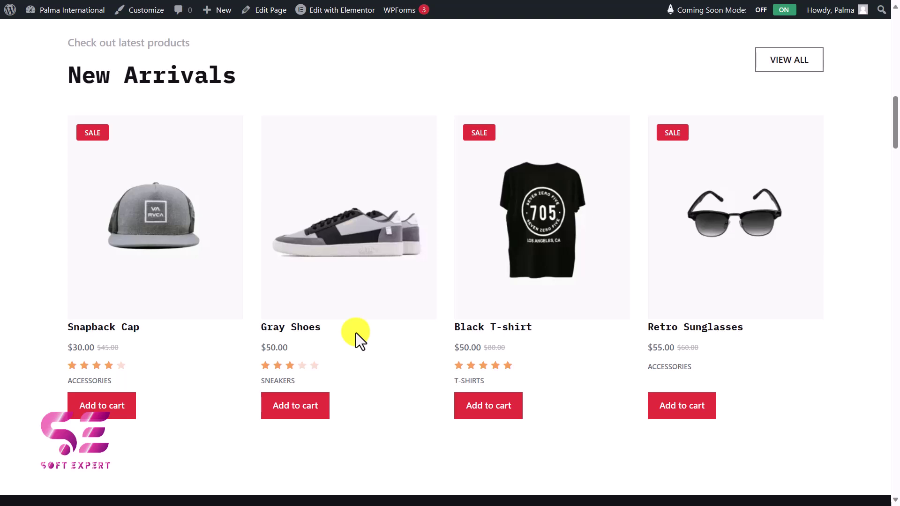
{"action": "left_click", "coordinate": [136, 11]}
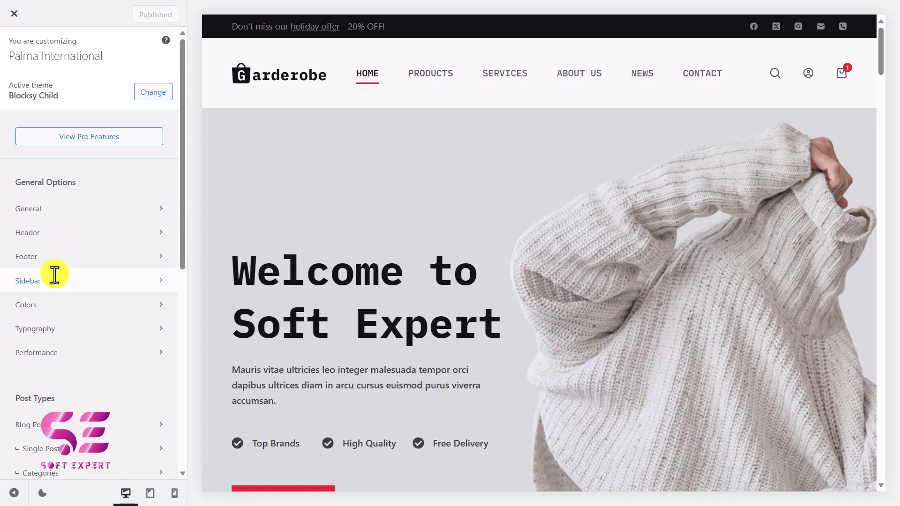
Open Product Archives, preview the shop's product grid, and bring up its Card Options
{"action": "scroll", "coordinate": [55, 275], "scroll_direction": "down", "scroll_amount": 8}
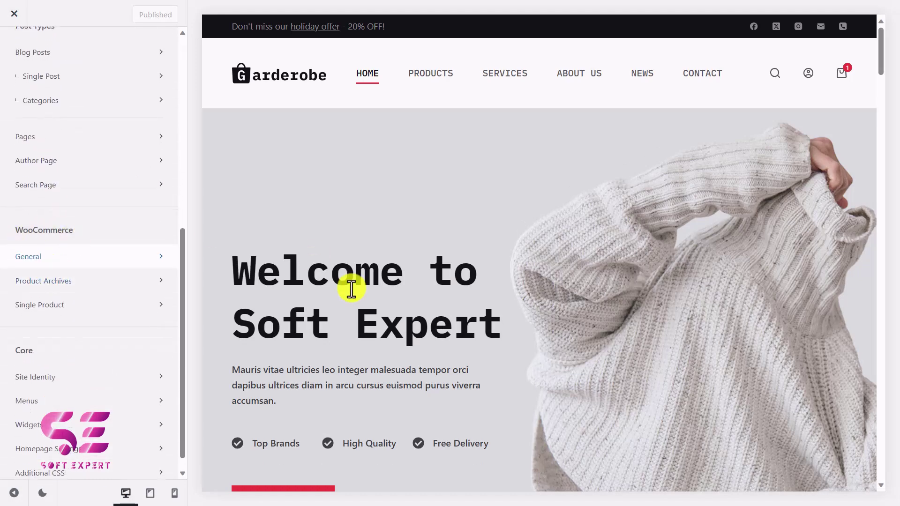
{"action": "scroll", "coordinate": [352, 289], "scroll_direction": "down", "scroll_amount": 12}
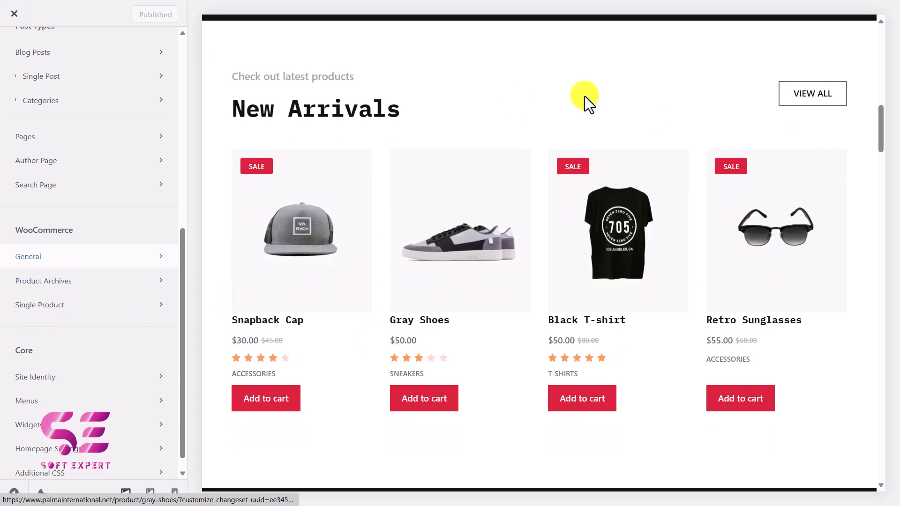
{"action": "left_click", "coordinate": [63, 282]}
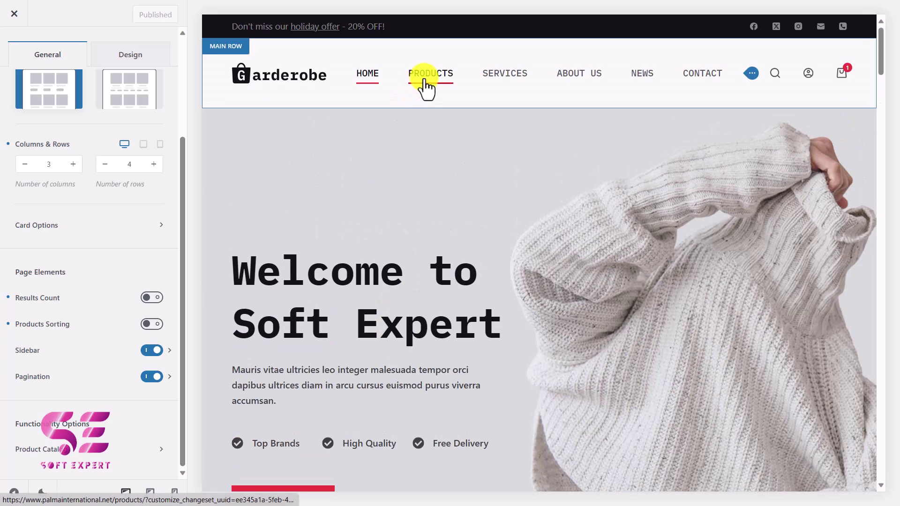
{"action": "left_click", "coordinate": [425, 79]}
{"action": "scroll", "coordinate": [450, 211], "scroll_direction": "down", "scroll_amount": 1}
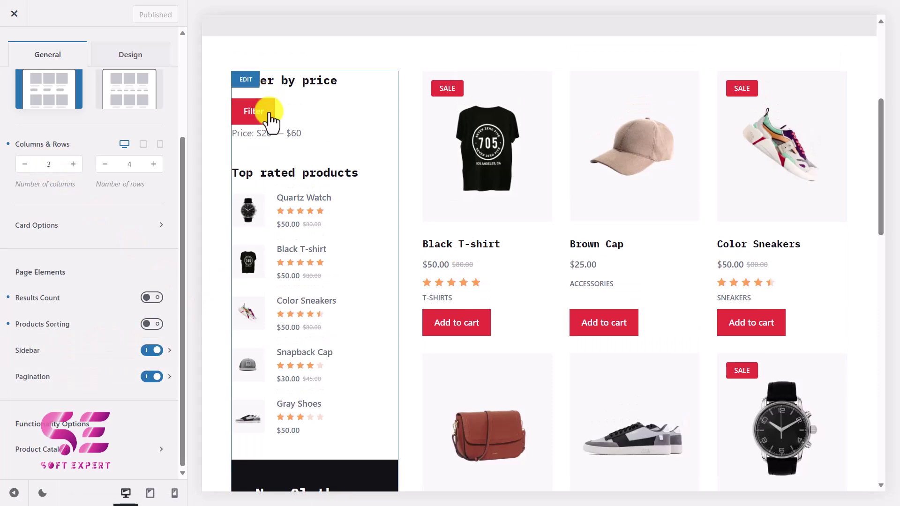
{"action": "scroll", "coordinate": [402, 365], "scroll_direction": "down", "scroll_amount": 10}
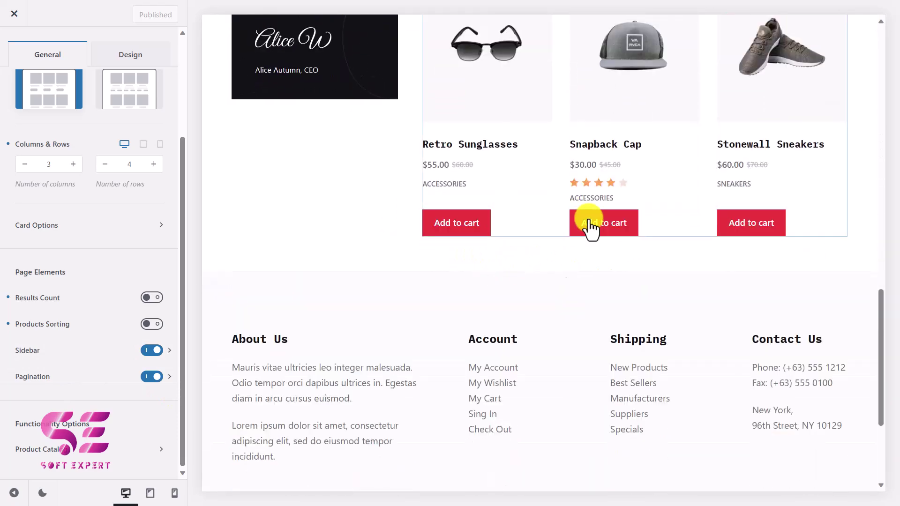
{"action": "scroll", "coordinate": [72, 414], "scroll_direction": "up", "scroll_amount": 3}
{"action": "left_click", "coordinate": [72, 337]}
{"action": "scroll", "coordinate": [437, 167], "scroll_direction": "up", "scroll_amount": 3}
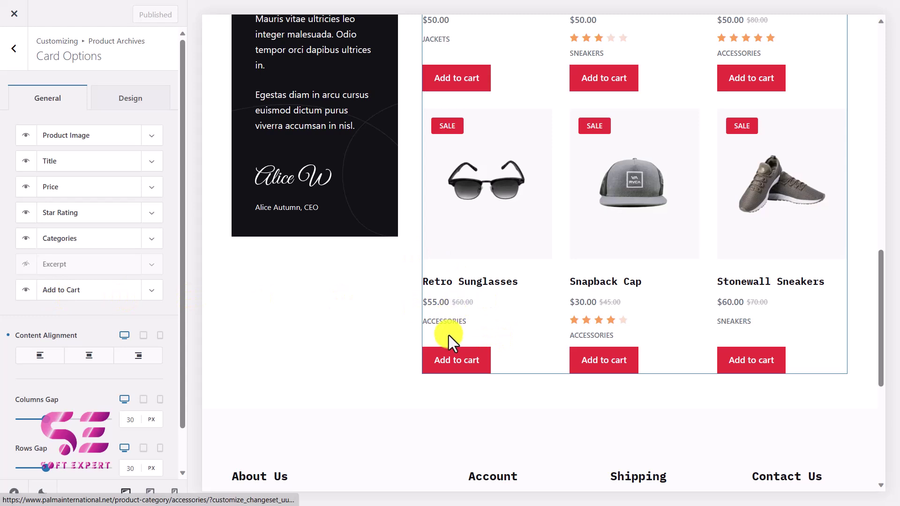
Hide the Add to Cart button and price on product cards, and expand Title options
{"action": "left_click", "coordinate": [25, 290]}
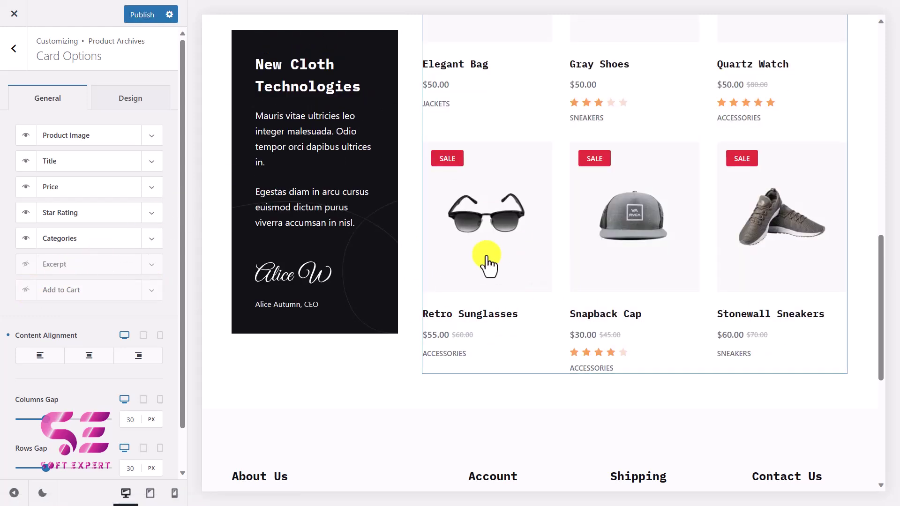
{"action": "left_click", "coordinate": [26, 187]}
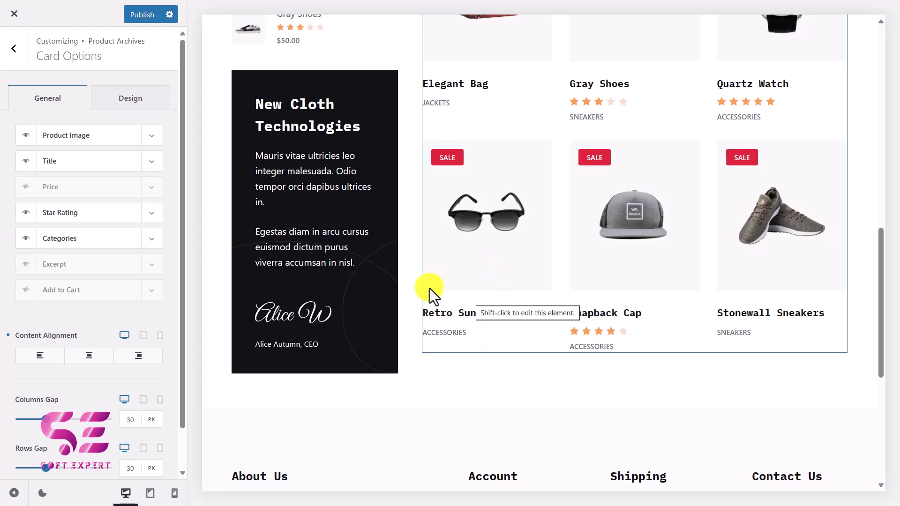
{"action": "left_click", "coordinate": [151, 162]}
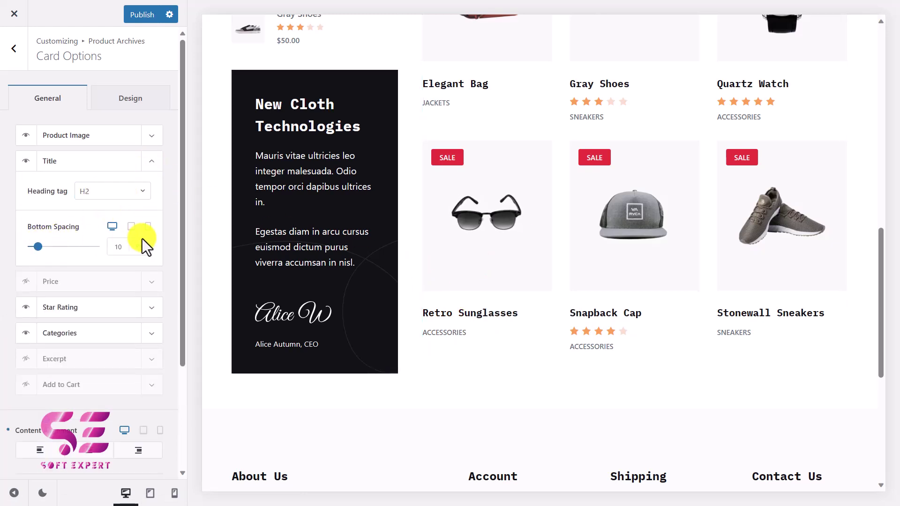
Check the card Design settings and preview the Retro Sunglasses product page
{"action": "left_click", "coordinate": [126, 106]}
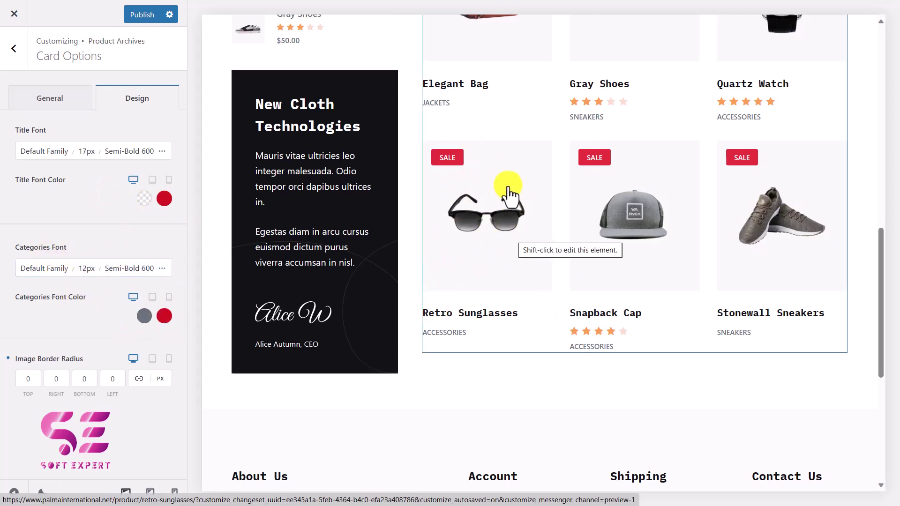
{"action": "scroll", "coordinate": [508, 192], "scroll_direction": "up", "scroll_amount": 1}
{"action": "left_click", "coordinate": [493, 237]}
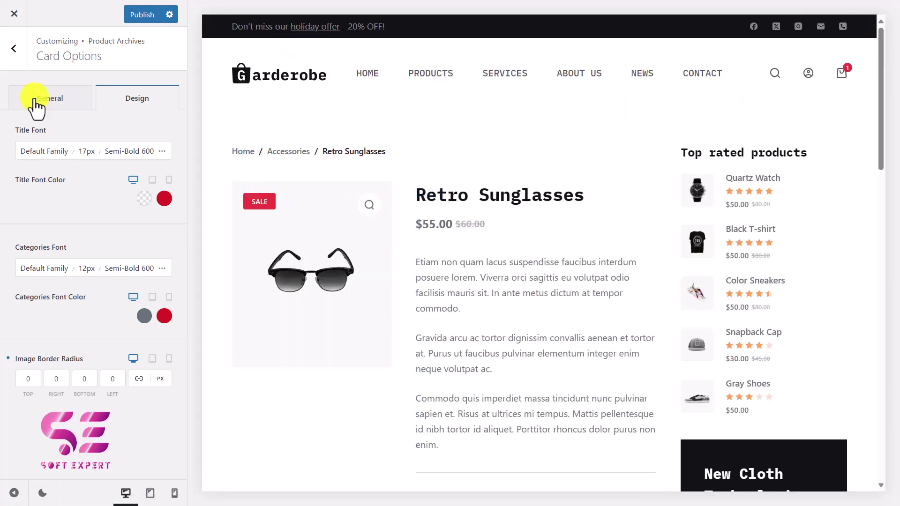
{"action": "left_click", "coordinate": [20, 57]}
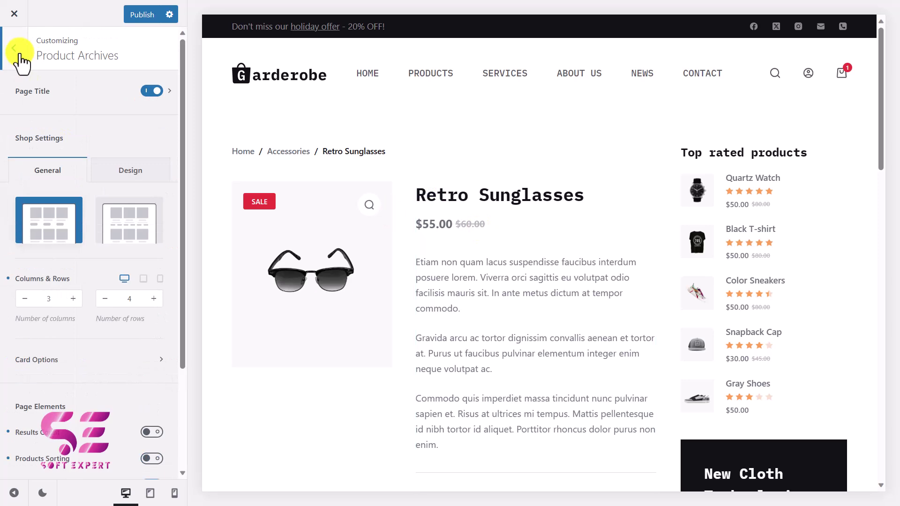
Review Single Product's Product Elements, where Price and Add to Cart stay visible, then exit the Customizer
{"action": "left_click", "coordinate": [20, 57]}
{"action": "left_click", "coordinate": [83, 308]}
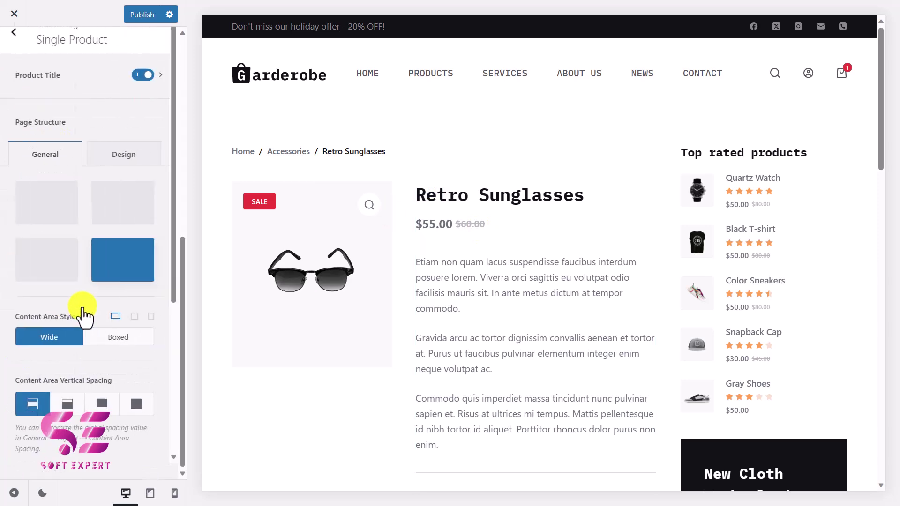
{"action": "scroll", "coordinate": [88, 315], "scroll_direction": "down", "scroll_amount": 1}
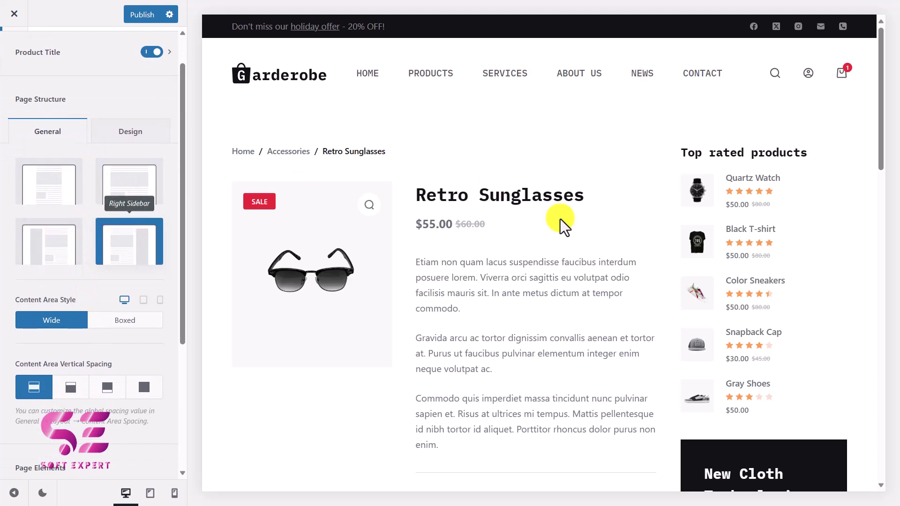
{"action": "scroll", "coordinate": [75, 371], "scroll_direction": "down", "scroll_amount": 5}
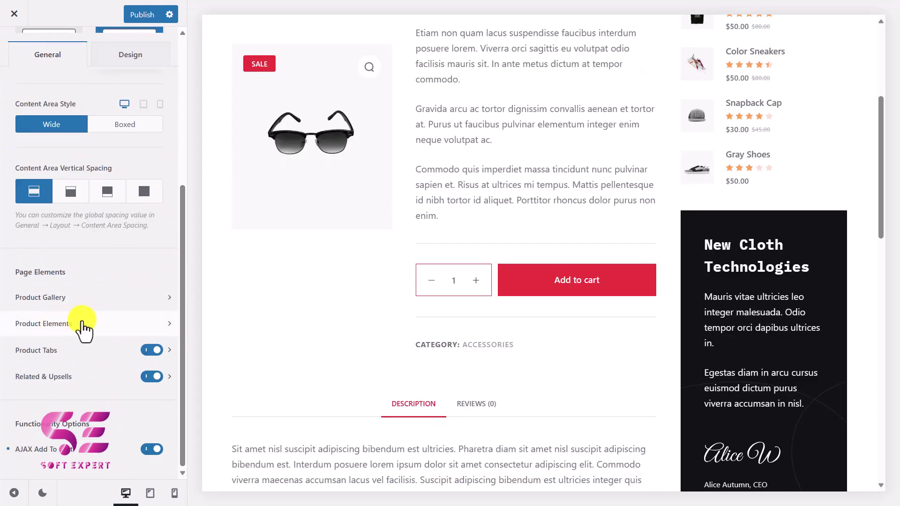
{"action": "left_click", "coordinate": [83, 323]}
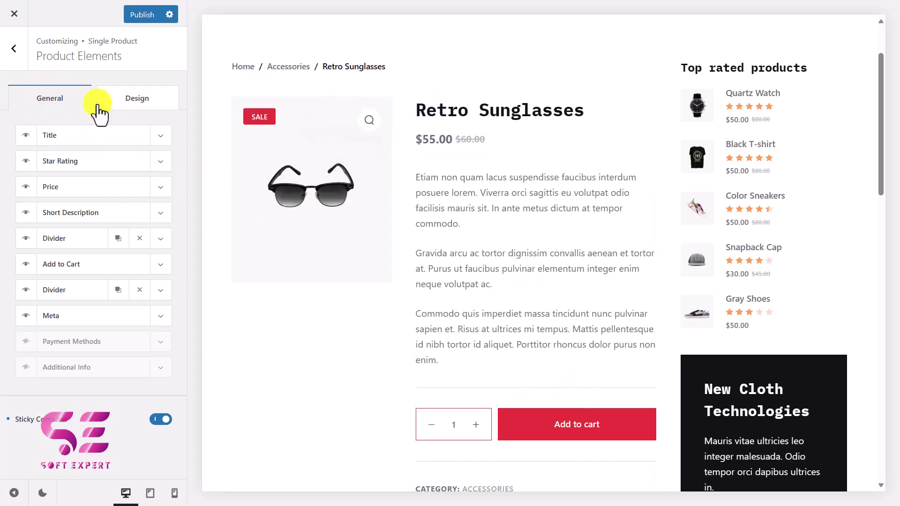
{"action": "left_click", "coordinate": [13, 21]}
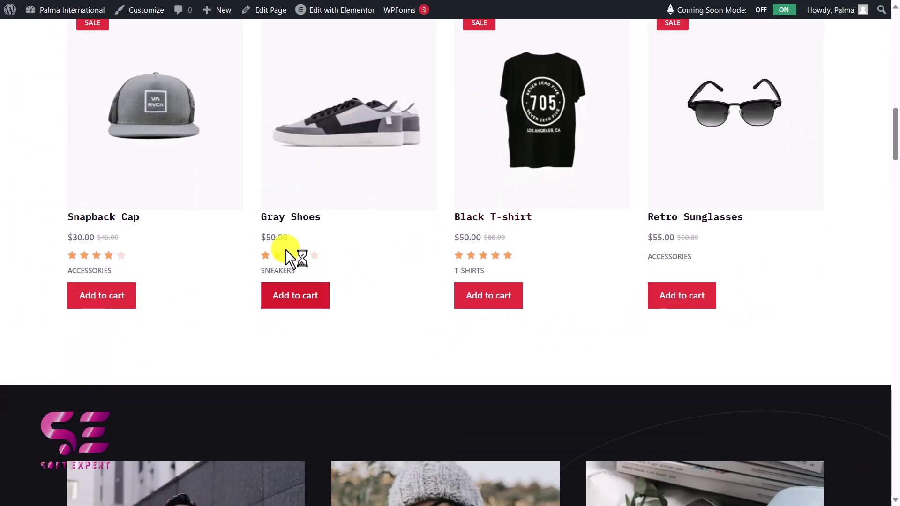
Select the blog's Step 1 price-hiding code and switch back to the Add New Snippet page
{"action": "scroll", "coordinate": [367, 189], "scroll_direction": "up", "scroll_amount": 2}
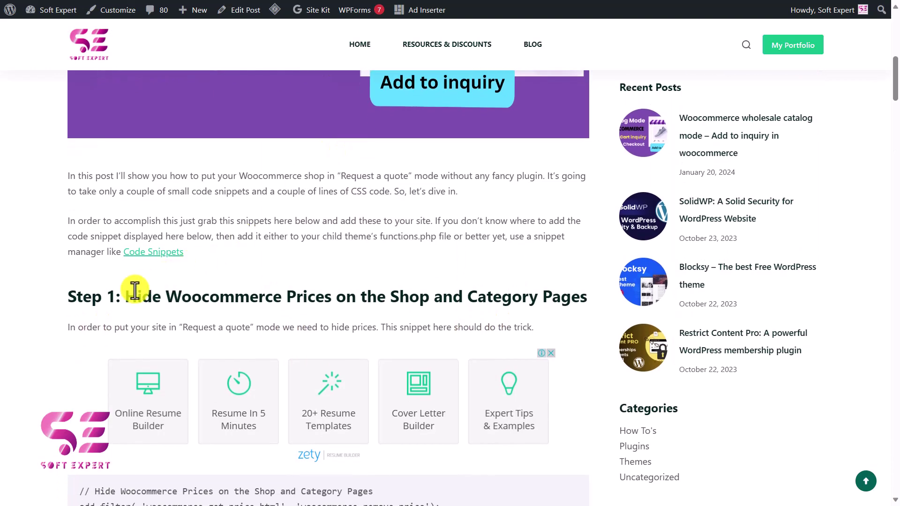
{"action": "left_click_drag", "start_coordinate": [127, 296], "coordinate": [352, 302]}
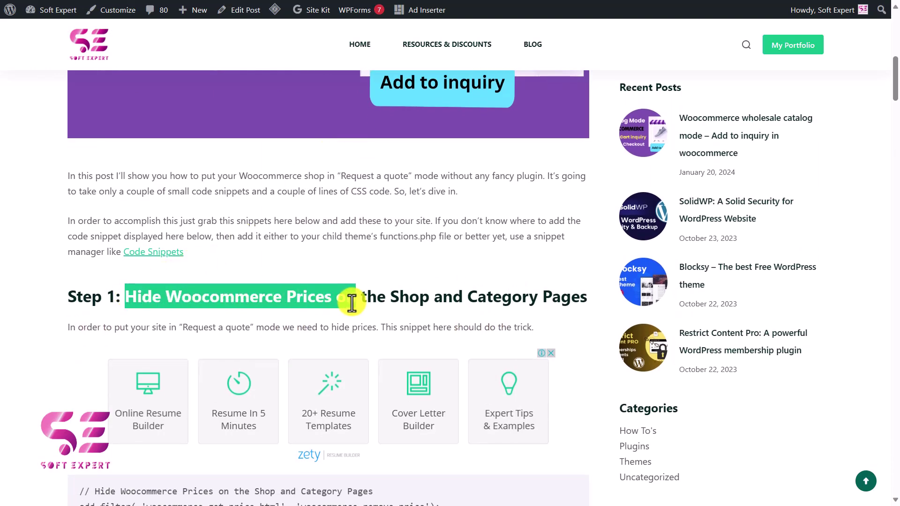
{"action": "left_click", "coordinate": [352, 302]}
{"action": "scroll", "coordinate": [351, 302], "scroll_direction": "down", "scroll_amount": 5}
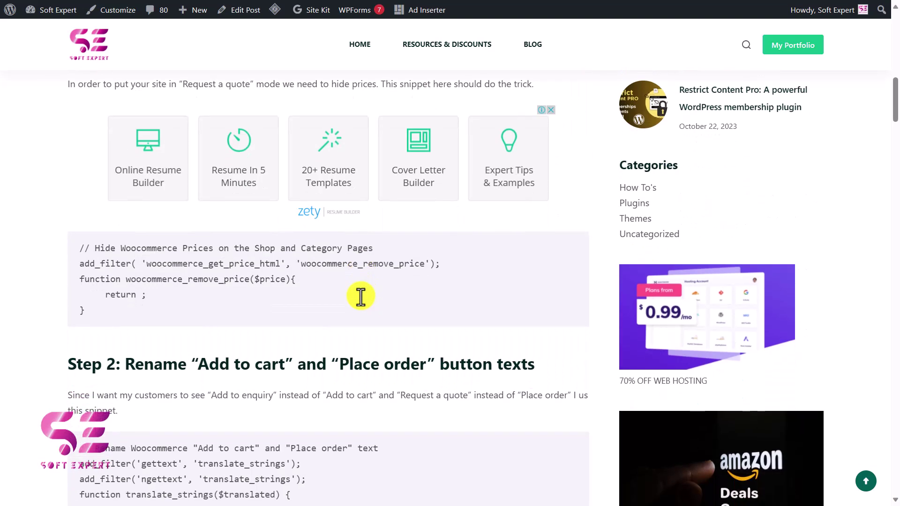
{"action": "left_click_drag", "start_coordinate": [75, 246], "coordinate": [98, 316]}
{"action": "key", "text": "ctrl+c"}
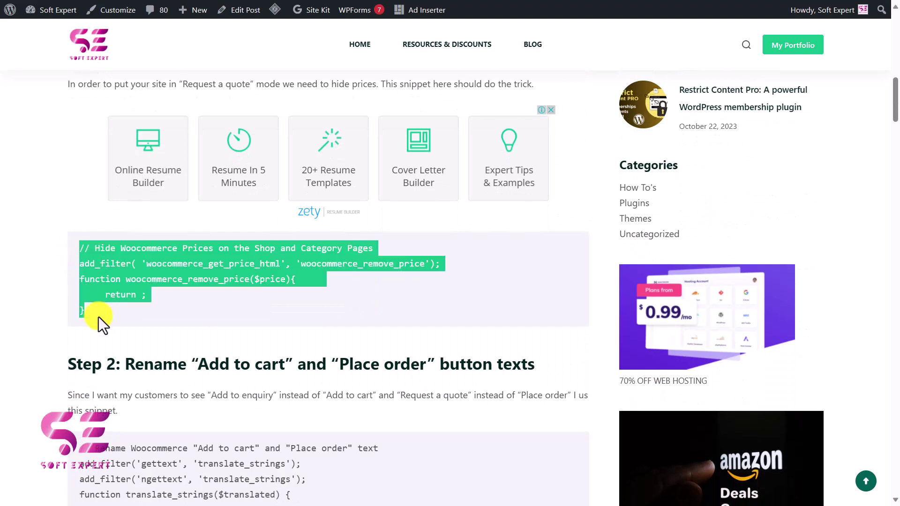
{"action": "key", "text": "alt+Tab"}
{"action": "key", "text": "alt+Tab"}
{"action": "key", "text": "alt+Tab"}
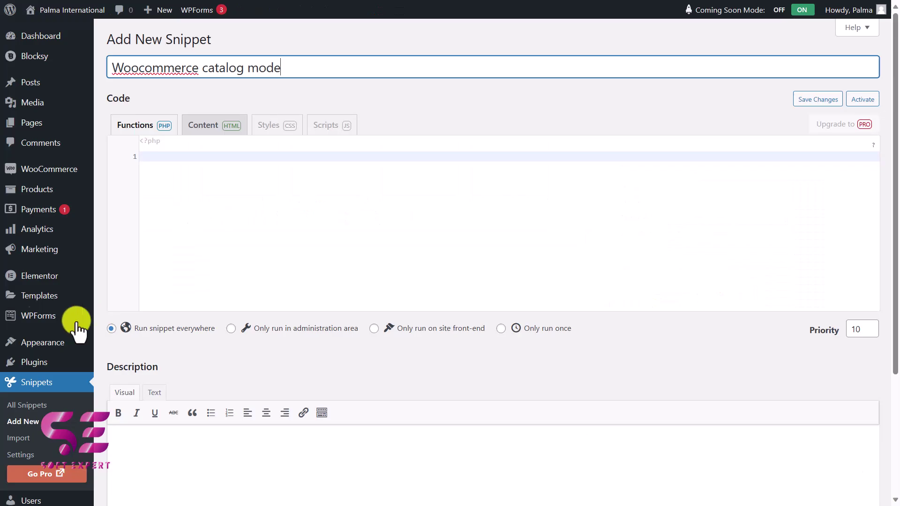
Paste the price-hiding code, set it to run only on the site front-end, and save and activate
{"action": "left_click", "coordinate": [153, 158]}
{"action": "key", "text": "ctrl+v"}
{"action": "scroll", "coordinate": [153, 158], "scroll_direction": "down", "scroll_amount": 1}
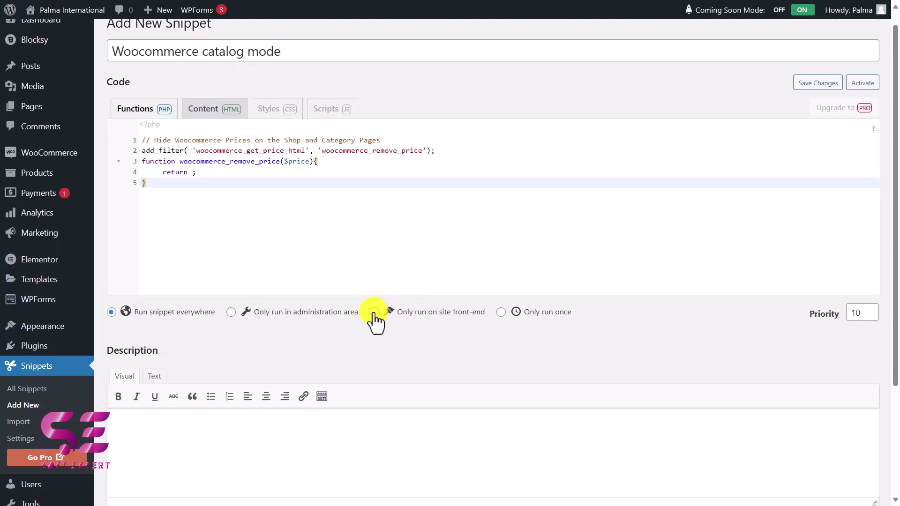
{"action": "left_click", "coordinate": [373, 312]}
{"action": "scroll", "coordinate": [374, 321], "scroll_direction": "down", "scroll_amount": 3}
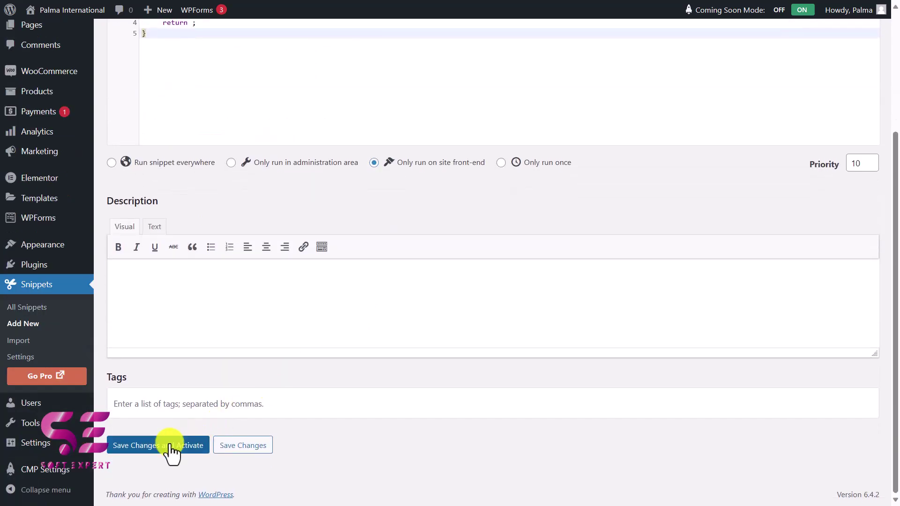
{"action": "left_click", "coordinate": [170, 447]}
Check the Gray Shoes product page for hidden prices, then find the blog's Step 2 code
{"action": "key", "text": "alt+Tab"}
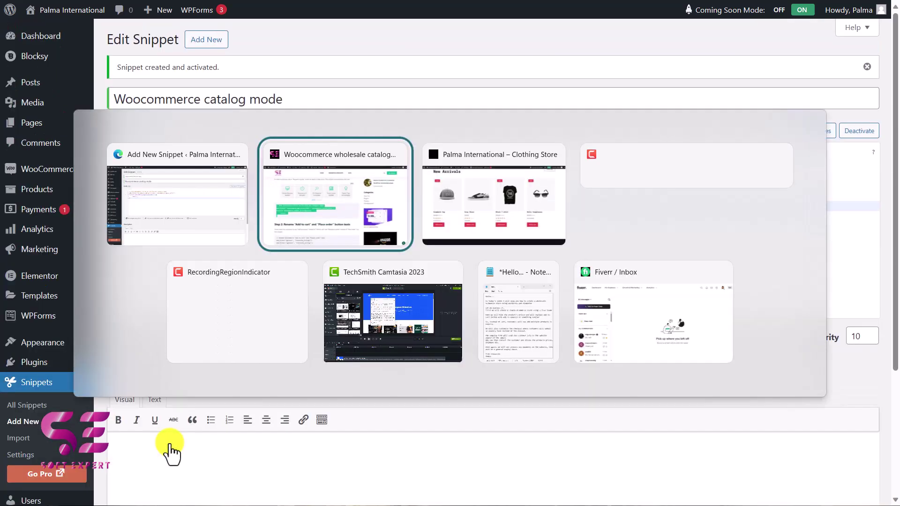
{"action": "key", "text": "alt+Tab"}
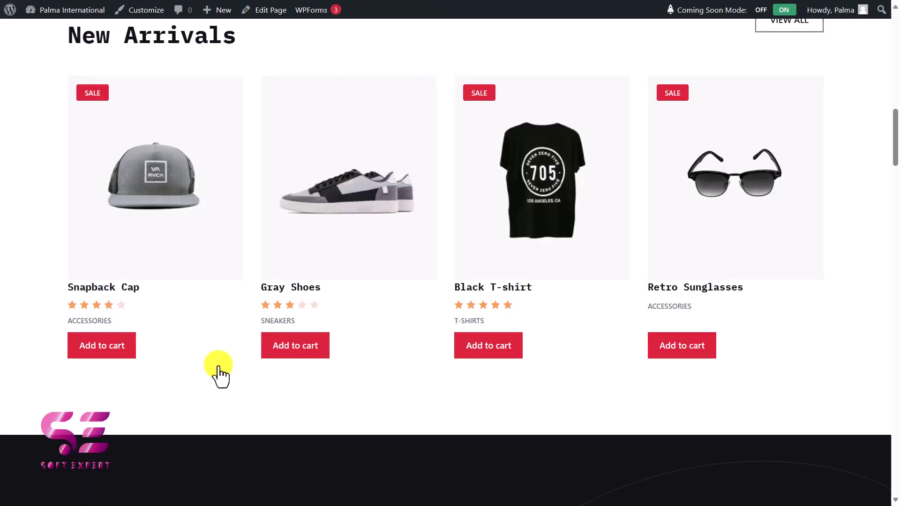
{"action": "left_click", "coordinate": [339, 228]}
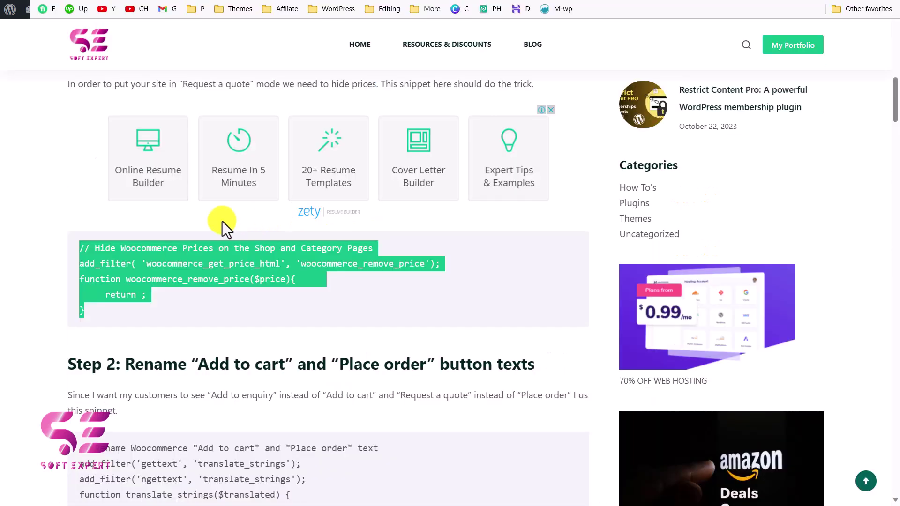
{"action": "scroll", "coordinate": [225, 225], "scroll_direction": "down", "scroll_amount": 4}
{"action": "left_click_drag", "start_coordinate": [135, 209], "coordinate": [271, 217]}
Paste the Step 2 code renaming 'Add to cart' to 'Add to enquiry' into the snippet and save
{"action": "left_click", "coordinate": [272, 217]}
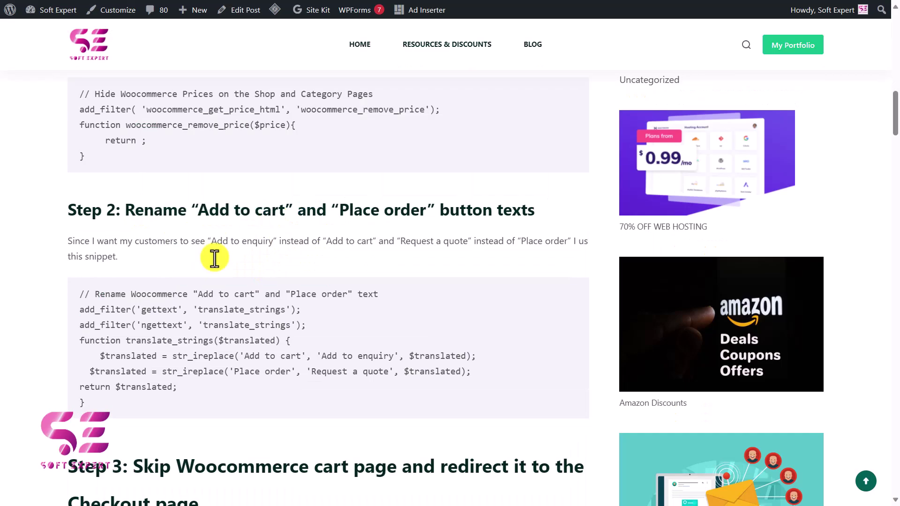
{"action": "left_click_drag", "start_coordinate": [80, 291], "coordinate": [81, 398]}
{"action": "key", "text": "ctrl+c"}
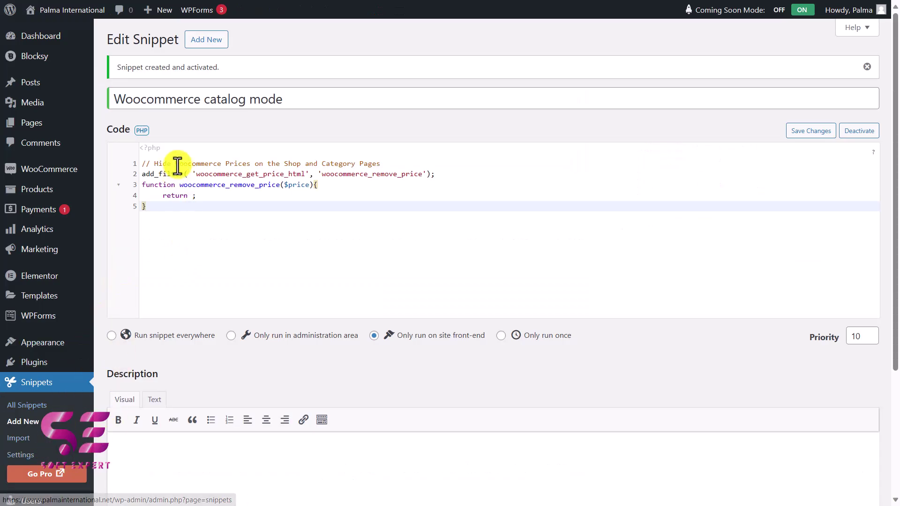
{"action": "key", "text": "Return"}
{"action": "key", "text": "Return"}
{"action": "key", "text": "ctrl+v"}
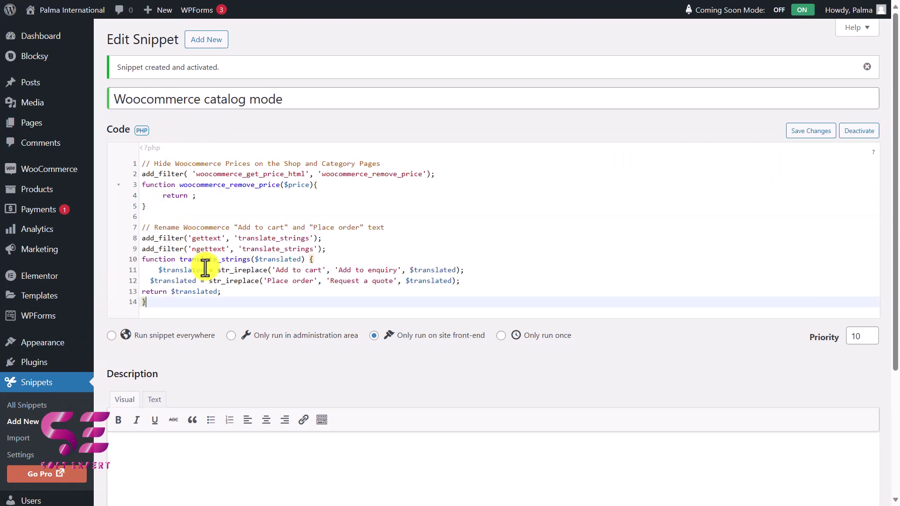
{"action": "key", "text": "ctrl+d"}
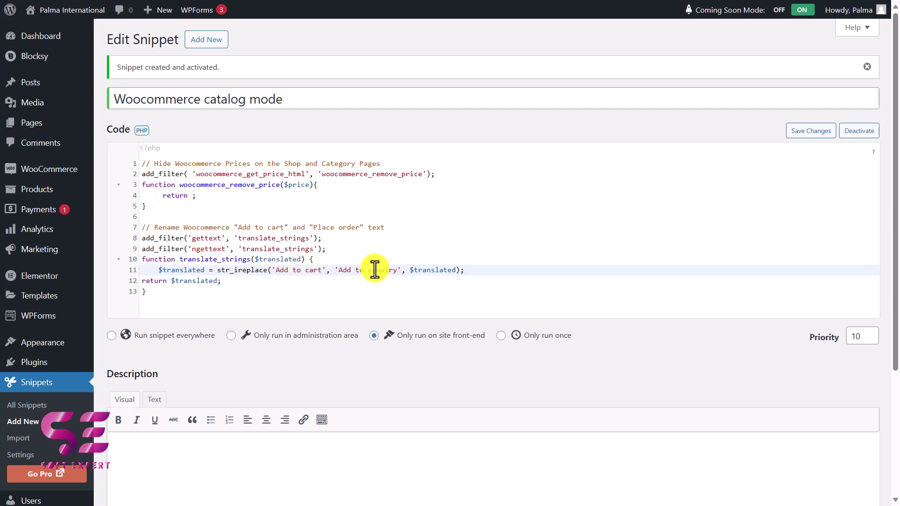
{"action": "key", "text": "ctrl+s"}
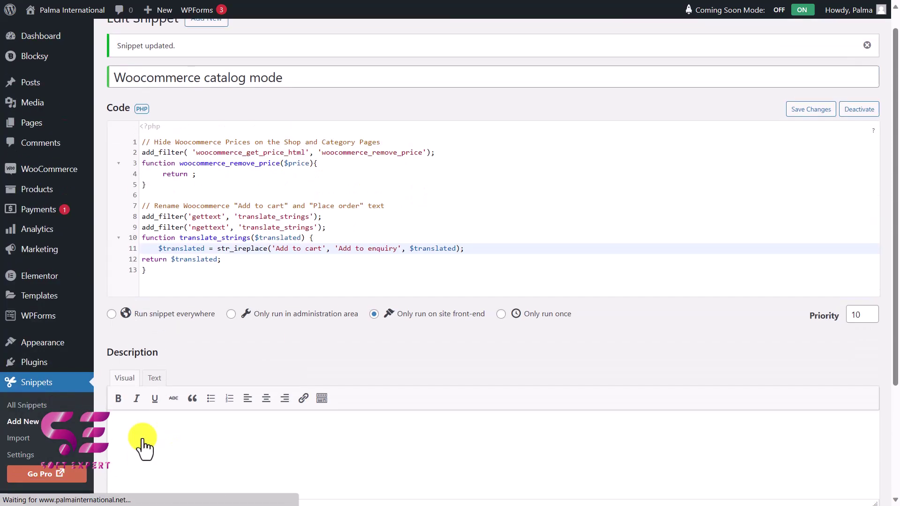
{"action": "key", "text": "alt+Tab"}
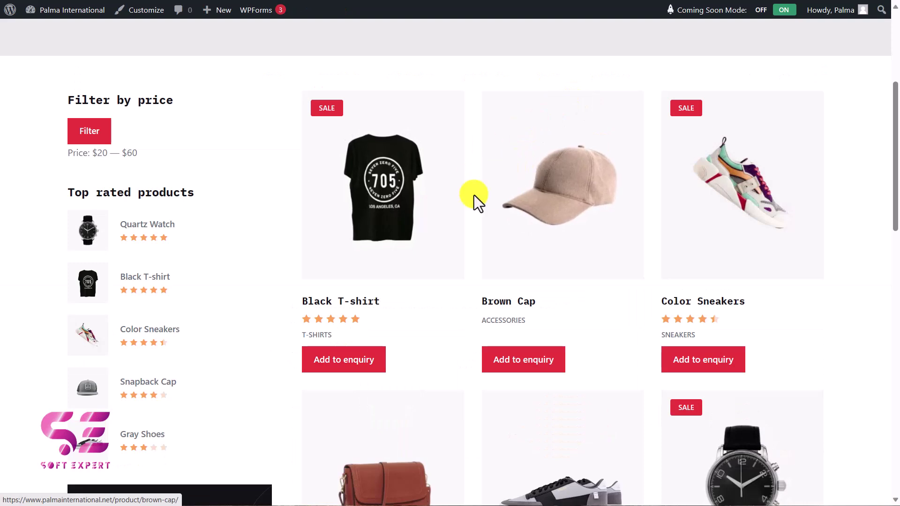
Add the Black T-shirt to the enquiry cart, view the cart, and select the Step 3 code
{"action": "left_click", "coordinate": [360, 366]}
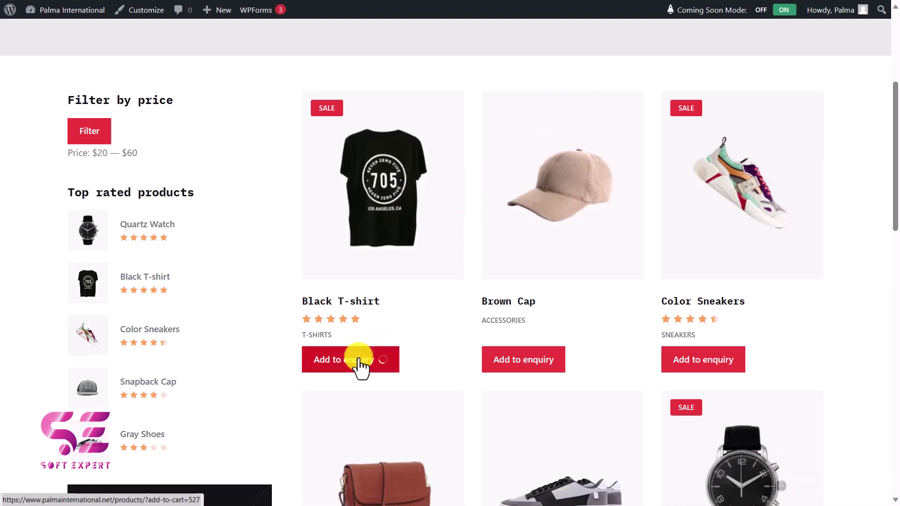
{"action": "left_click", "coordinate": [337, 362]}
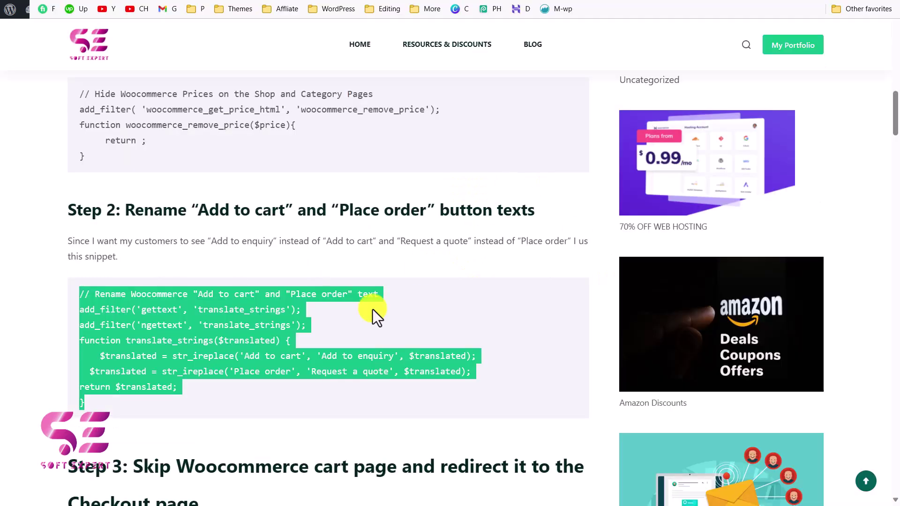
{"action": "scroll", "coordinate": [373, 309], "scroll_direction": "down", "scroll_amount": 5}
{"action": "left_click_drag", "start_coordinate": [134, 185], "coordinate": [353, 193]}
{"action": "left_click_drag", "start_coordinate": [81, 314], "coordinate": [85, 400]}
{"action": "key", "text": "ctrl+c"}
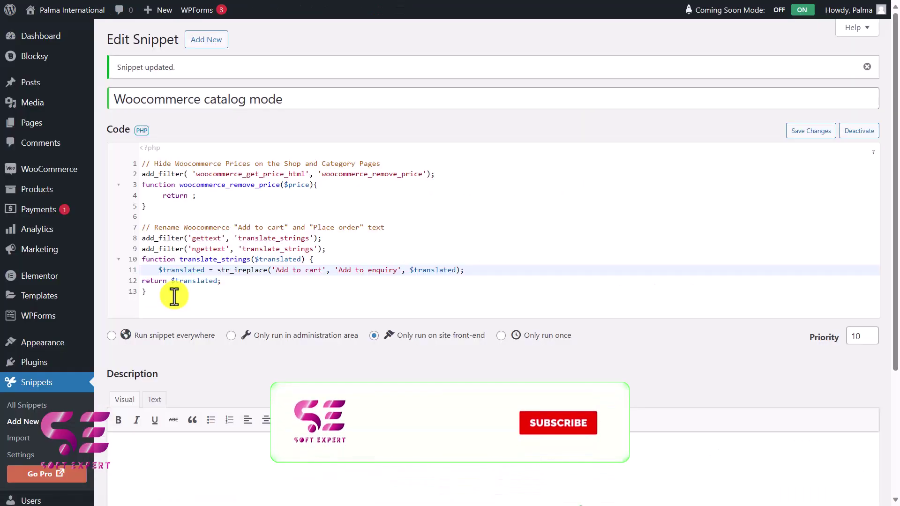
Paste the Step 3 cart-skipping redirect code below the existing snippet code
{"action": "left_click", "coordinate": [174, 296]}
{"action": "key", "text": "Return"}
{"action": "key", "text": "Return"}
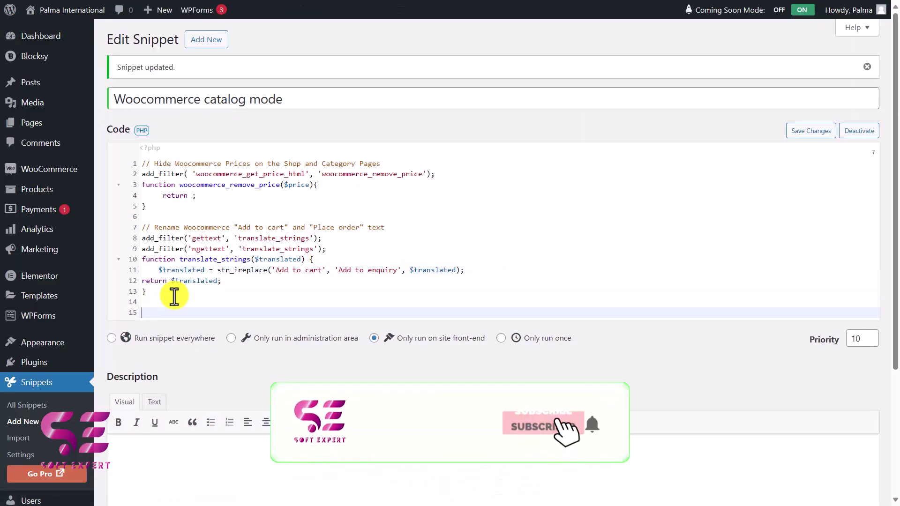
{"action": "key", "text": "ctrl+v"}
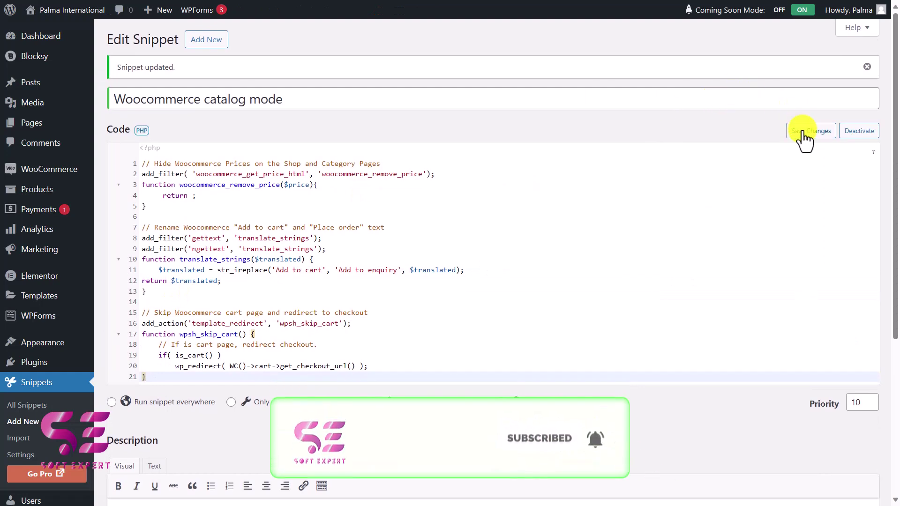
Add the Black T-shirt again and confirm the cart now redirects to Checkout
{"action": "key", "text": "alt+Tab"}
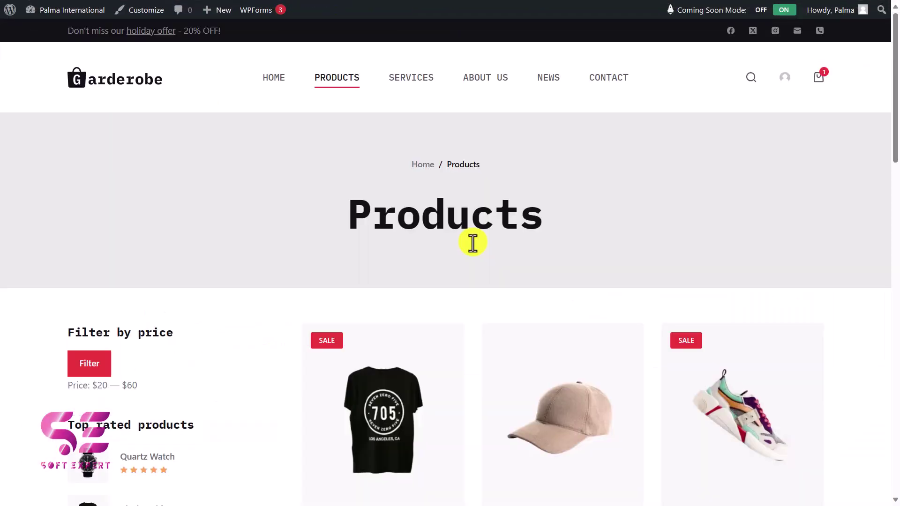
{"action": "scroll", "coordinate": [472, 243], "scroll_direction": "down", "scroll_amount": 4}
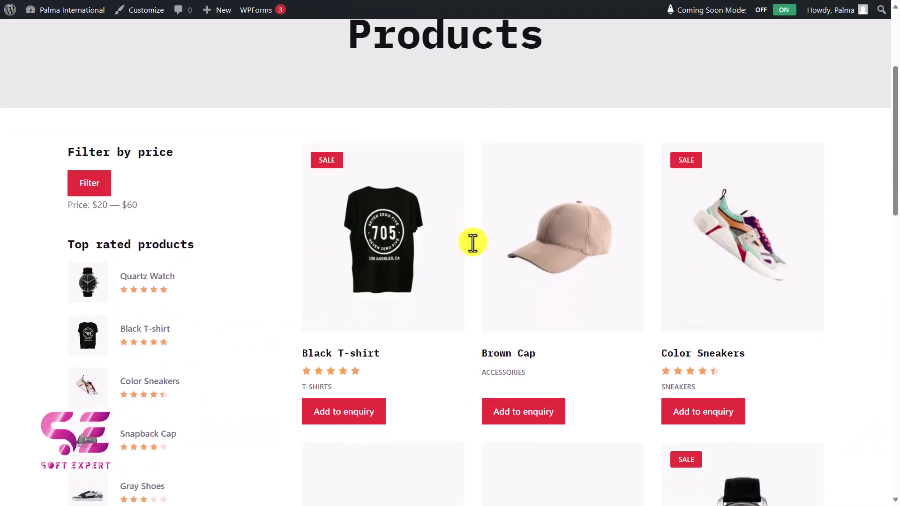
{"action": "left_click", "coordinate": [357, 416]}
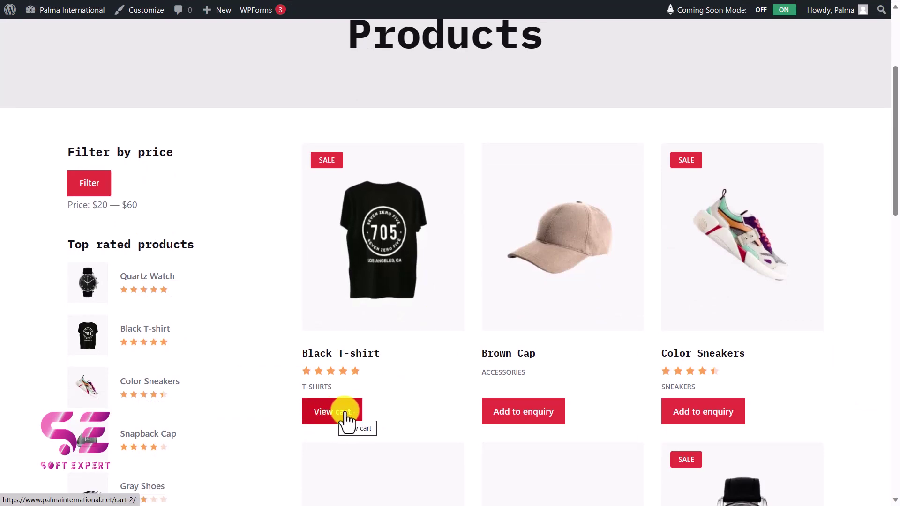
{"action": "left_click", "coordinate": [331, 415]}
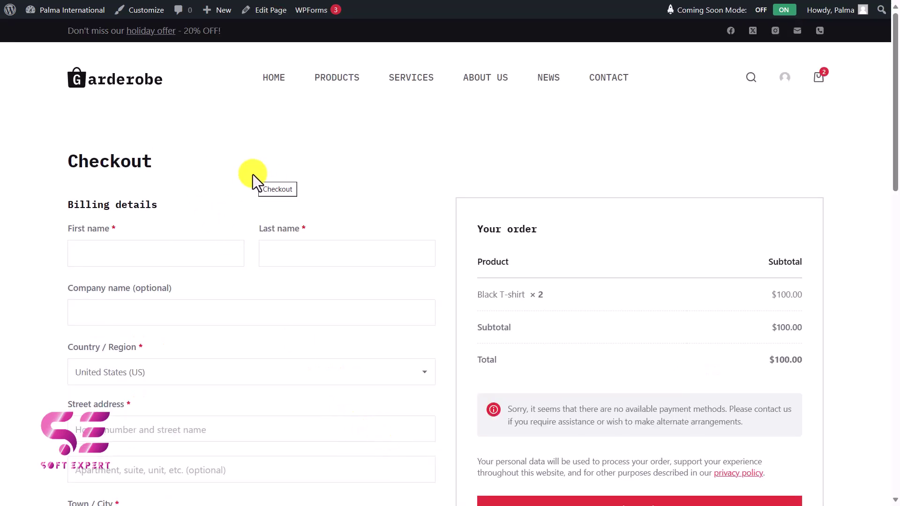
{"action": "scroll", "coordinate": [448, 240], "scroll_direction": "down", "scroll_amount": 3}
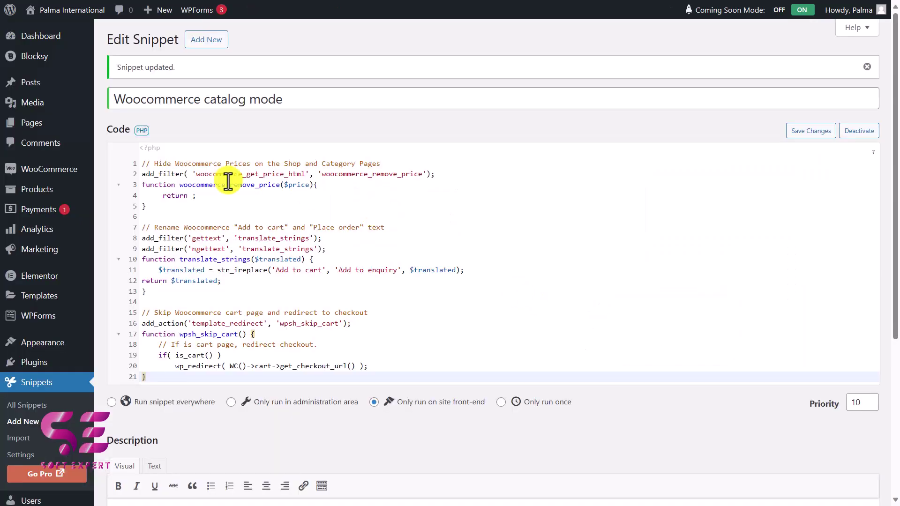
In WooCommerce shipping options, choose Force shipping to the customer billing address and save
{"action": "mouse_move", "coordinate": [55, 174]}
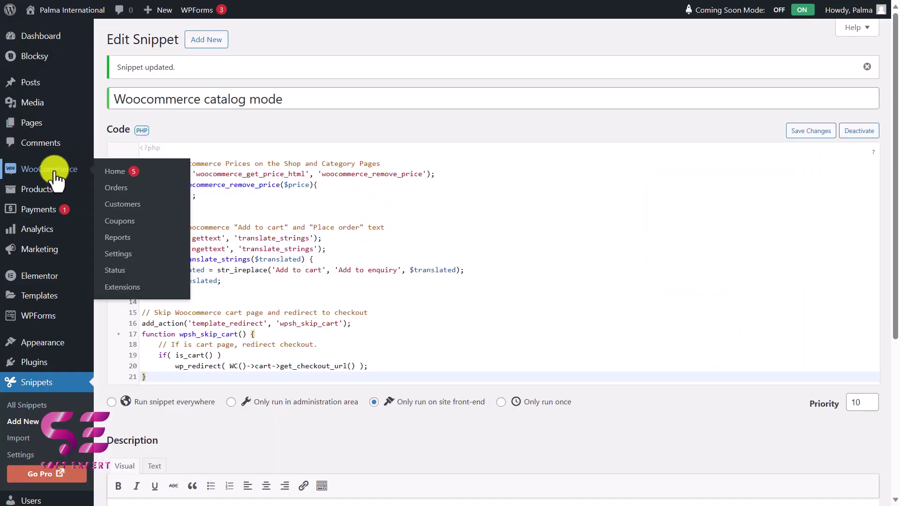
{"action": "left_click", "coordinate": [115, 255]}
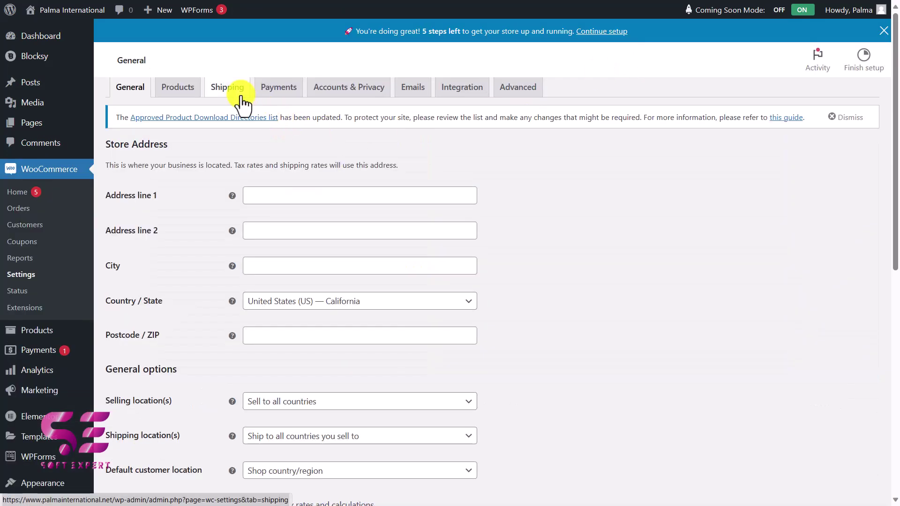
{"action": "left_click", "coordinate": [237, 89]}
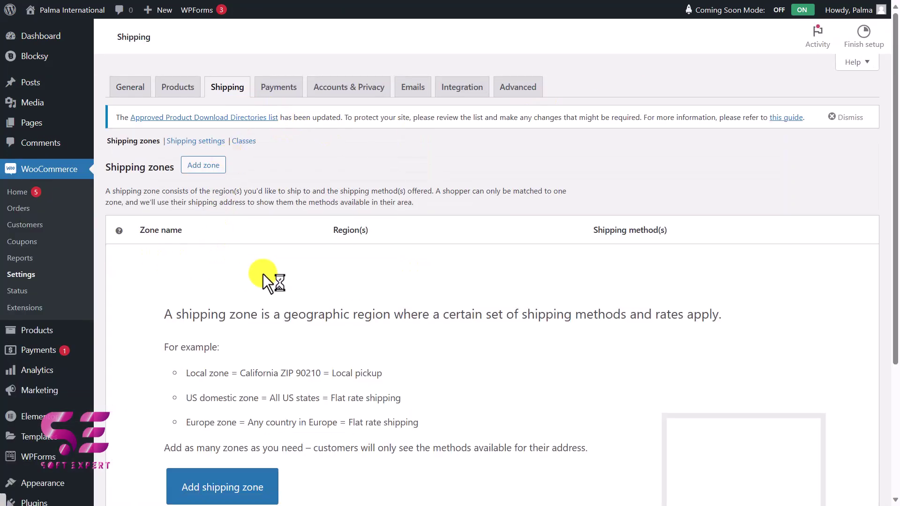
{"action": "scroll", "coordinate": [263, 273], "scroll_direction": "down", "scroll_amount": 2}
{"action": "scroll", "coordinate": [263, 274], "scroll_direction": "down", "scroll_amount": 2}
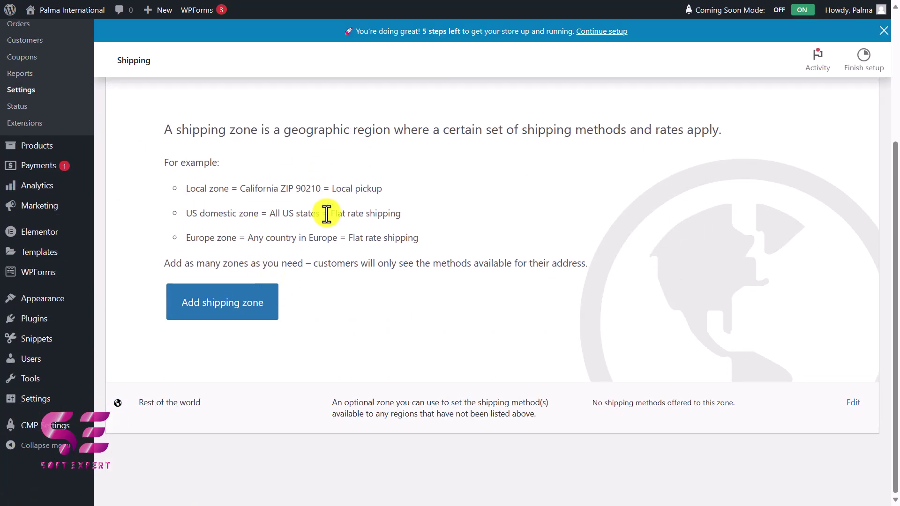
{"action": "scroll", "coordinate": [323, 211], "scroll_direction": "up", "scroll_amount": 2}
{"action": "scroll", "coordinate": [338, 214], "scroll_direction": "up", "scroll_amount": 2}
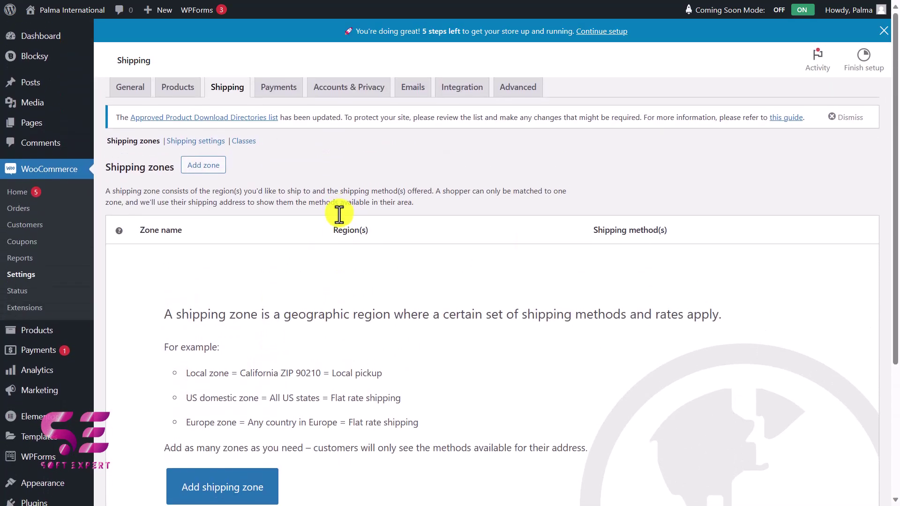
{"action": "left_click", "coordinate": [201, 142]}
{"action": "scroll", "coordinate": [257, 229], "scroll_direction": "down", "scroll_amount": 5}
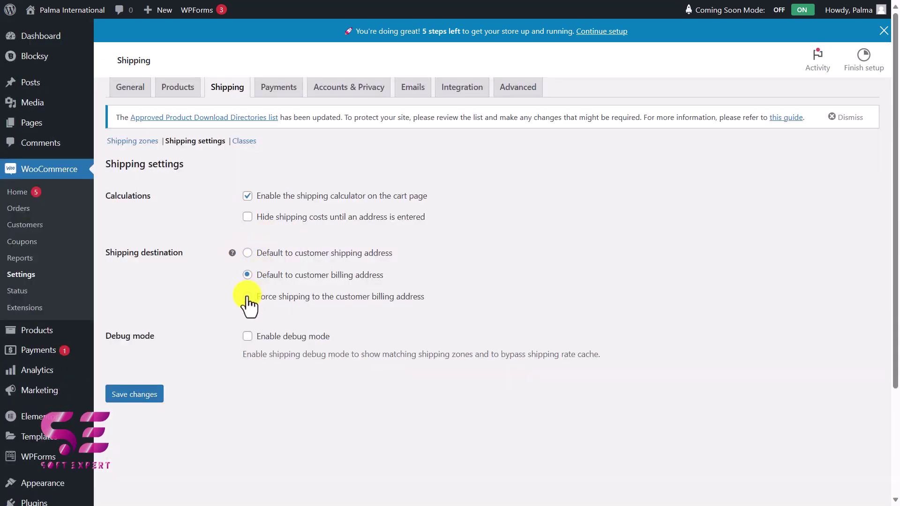
{"action": "left_click", "coordinate": [247, 296]}
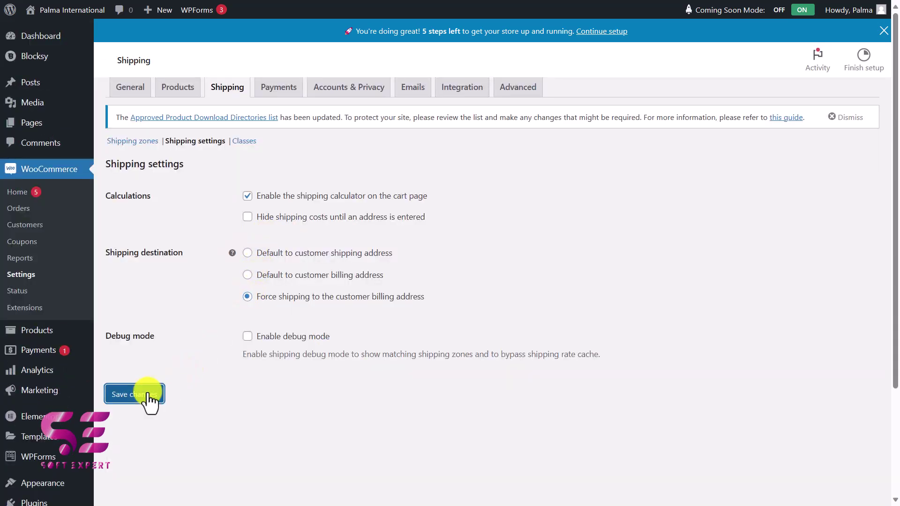
{"action": "left_click", "coordinate": [147, 396]}
{"action": "left_click", "coordinate": [277, 92]}
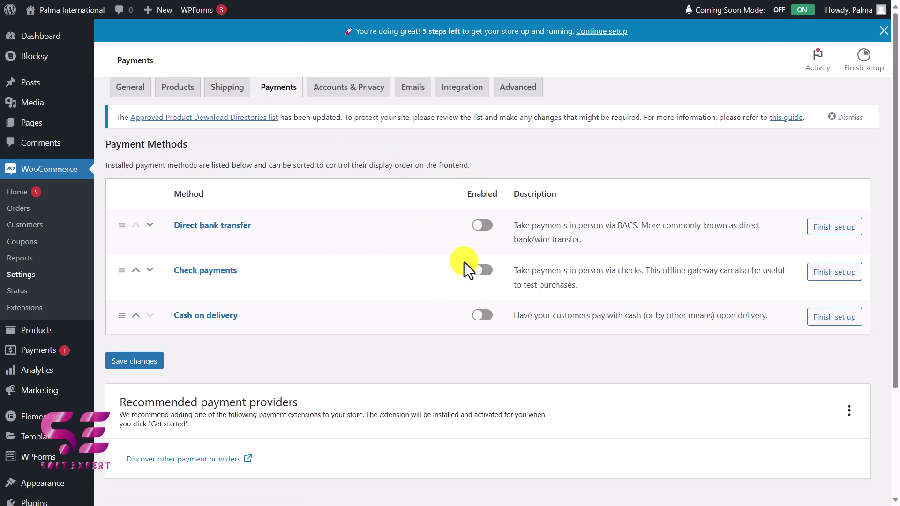
Check the checkout's payment warning and select the tutorial's Step 4 gateway code
{"action": "key", "text": "alt+Tab"}
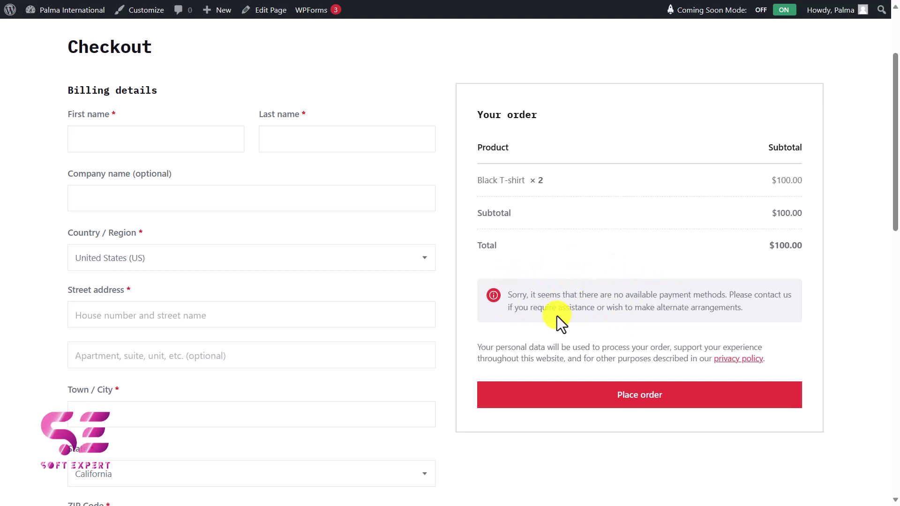
{"action": "key", "text": "alt+Tab"}
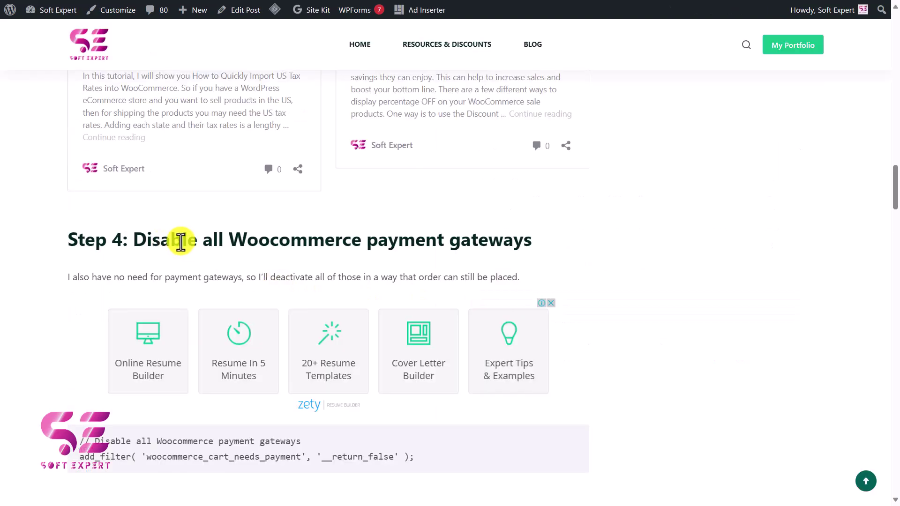
{"action": "scroll", "coordinate": [388, 245], "scroll_direction": "down", "scroll_amount": 3}
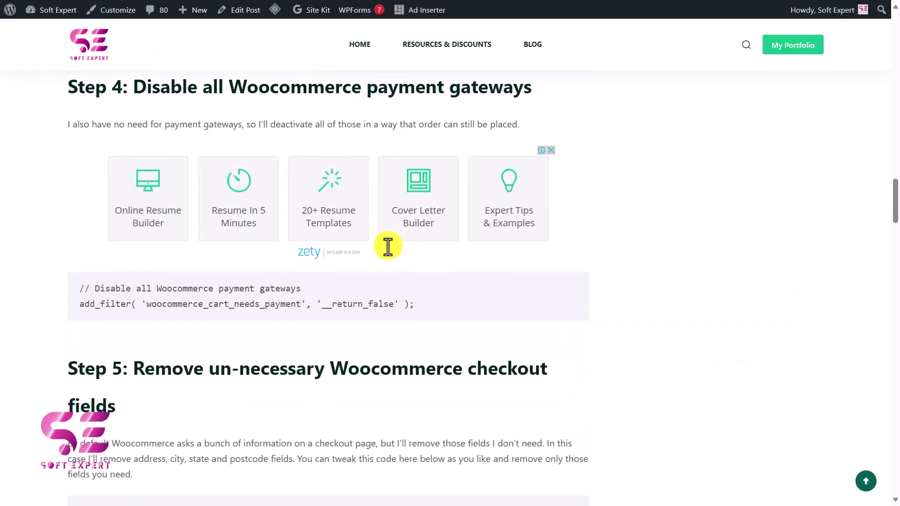
{"action": "left_click_drag", "start_coordinate": [81, 290], "coordinate": [418, 307]}
{"action": "key", "text": "ctrl+c"}
Paste the disable-payment-gateways filter after the last snippet line and save
{"action": "key", "text": "alt+Tab"}
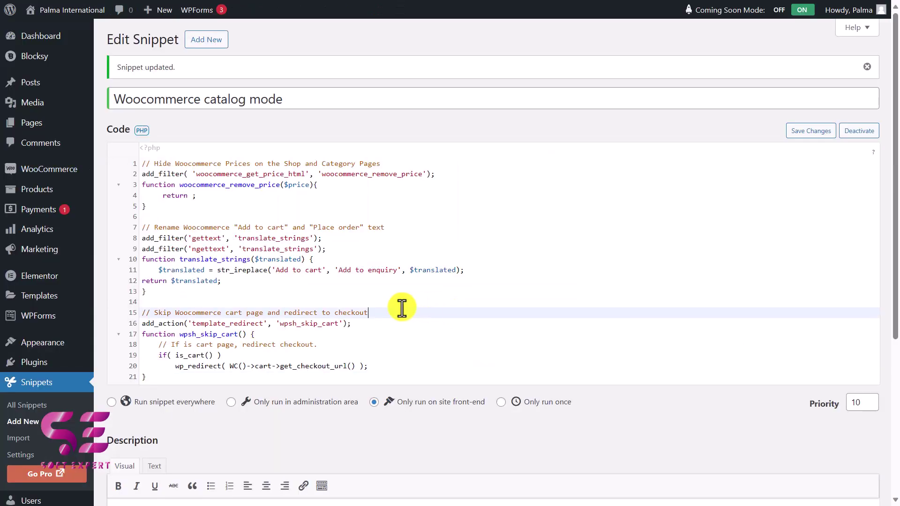
{"action": "scroll", "coordinate": [197, 344], "scroll_direction": "down", "scroll_amount": 1}
{"action": "left_click", "coordinate": [181, 347]}
{"action": "key", "text": "Return"}
{"action": "key", "text": "ctrl+v"}
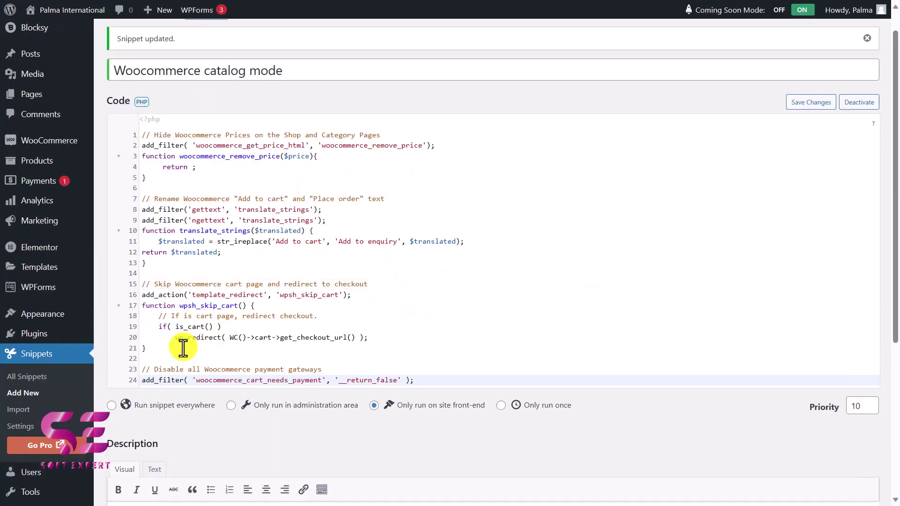
{"action": "left_click", "coordinate": [806, 103]}
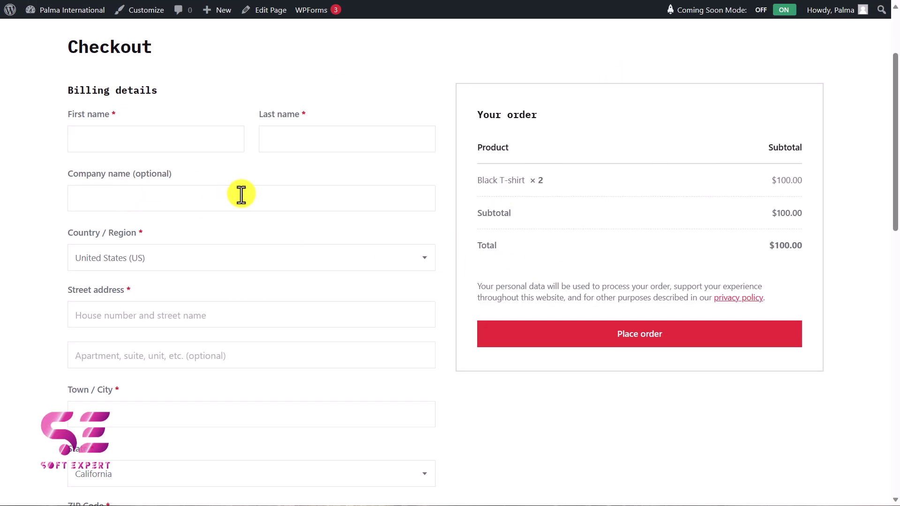
Review the checkout fields, then select the tutorial's Step 5 checkout-fields code
{"action": "scroll", "coordinate": [241, 194], "scroll_direction": "down", "scroll_amount": 3}
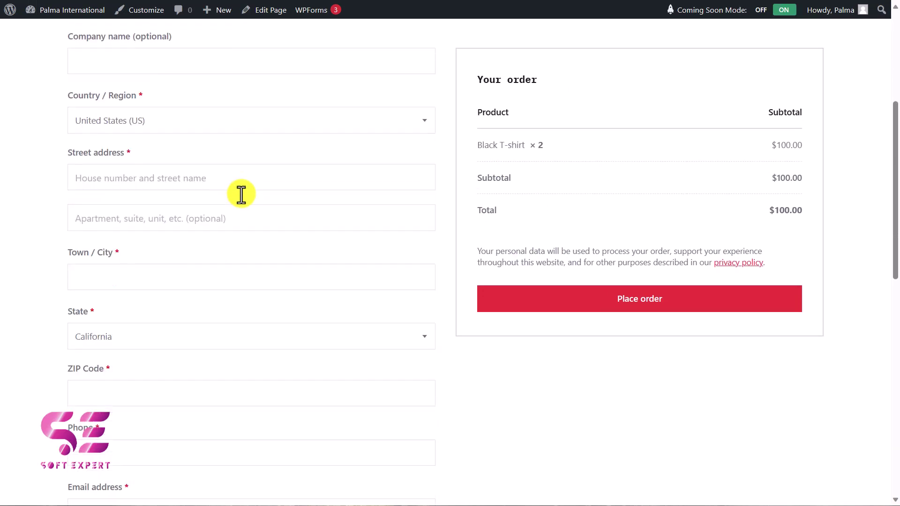
{"action": "scroll", "coordinate": [180, 258], "scroll_direction": "down", "scroll_amount": 2}
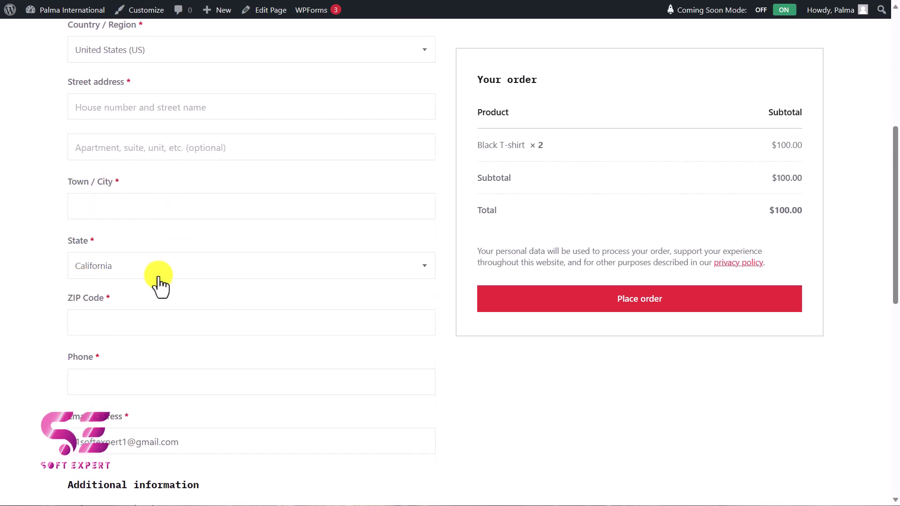
{"action": "scroll", "coordinate": [140, 319], "scroll_direction": "down", "scroll_amount": 1}
{"action": "scroll", "coordinate": [201, 327], "scroll_direction": "down", "scroll_amount": 2}
{"action": "scroll", "coordinate": [201, 325], "scroll_direction": "up", "scroll_amount": 3}
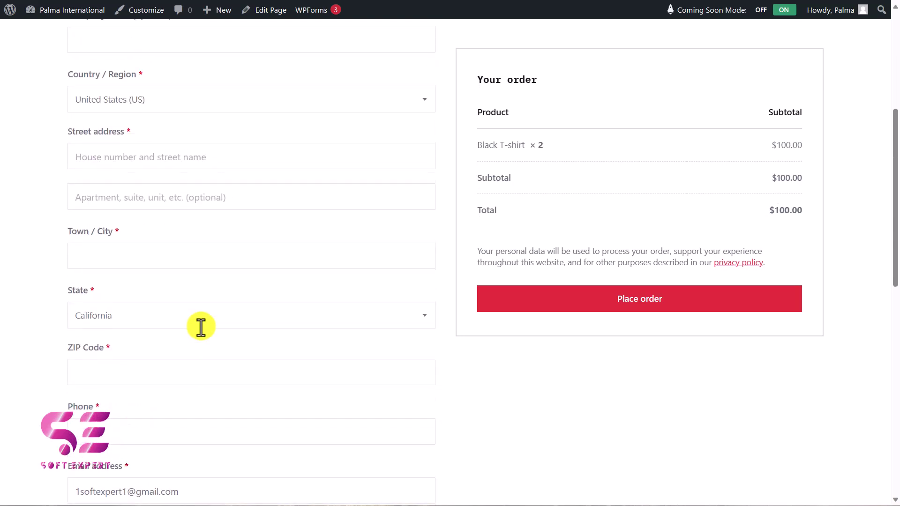
{"action": "scroll", "coordinate": [181, 220], "scroll_direction": "up", "scroll_amount": 4}
{"action": "scroll", "coordinate": [181, 219], "scroll_direction": "up", "scroll_amount": 1}
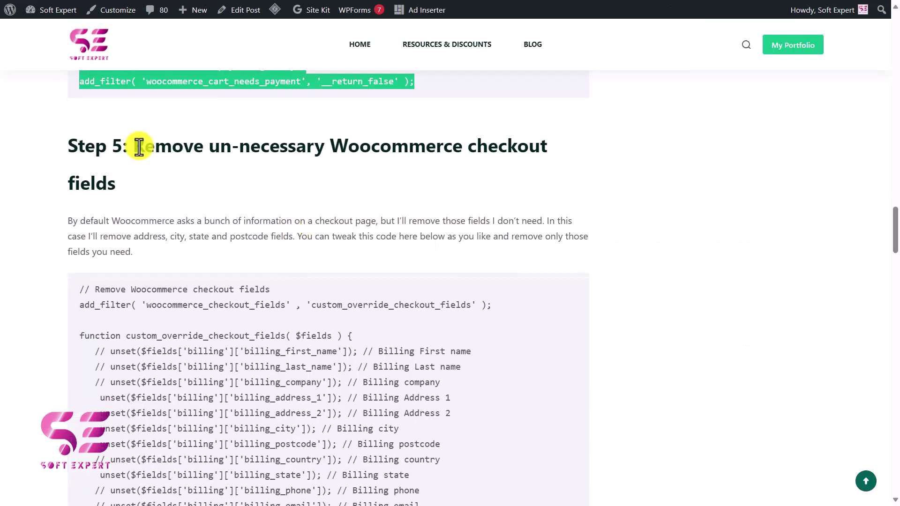
{"action": "scroll", "coordinate": [171, 193], "scroll_direction": "down", "scroll_amount": 3}
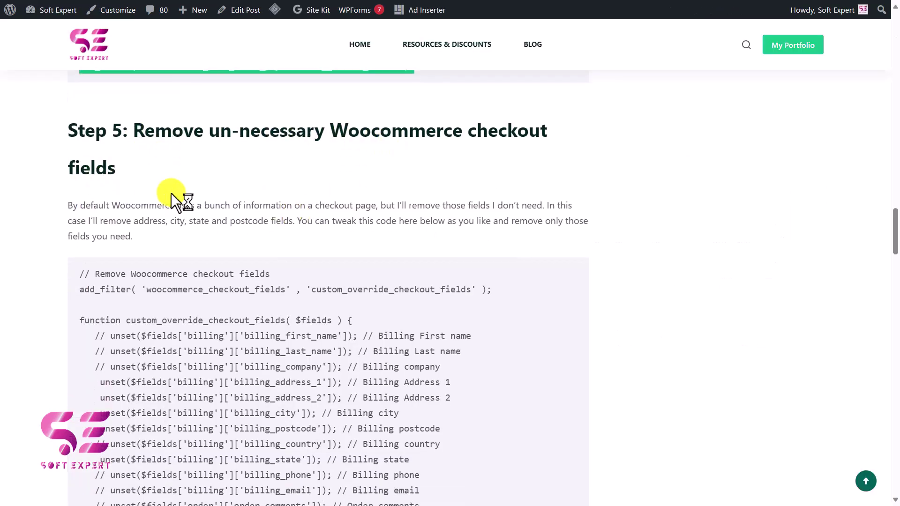
{"action": "left_click_drag", "start_coordinate": [88, 396], "coordinate": [81, 135]}
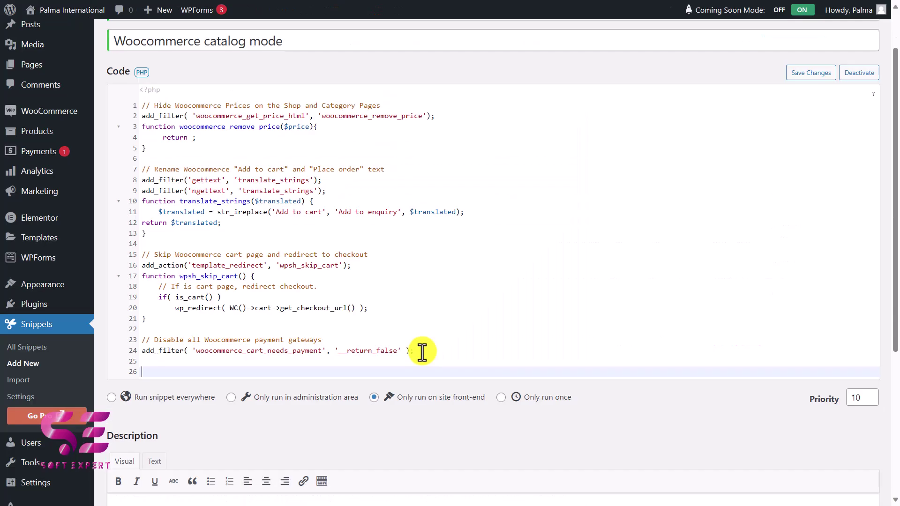
Paste the Step 5 field-removal code, uncomment the billing_company line, and reload Checkout
{"action": "type", "text": "// Remove Woocommerce checkout fields add_filter( 'woocommerce_checkout_fields' , 'custom_override_checkout_fields' );  function custom_override_checkout_fields( $fields ) {    // unset($fields['billing']['billing_first_name']); // Billing First name    // unset($fields['billing']['billing_last_name']); // Billing Last name    // unset($fields['billing']['billing_company']); // Billing company     unset($fields['billing']['billing_address_1']); // Billing Address 1     unset($fields['billing']['billing_address_2']); // Billing Address 2     unset($fields['billing']['billing_city']); // Billing city     unset($fields['billing']['billing_postcode']); // Billing postcode    // unset($fields['billing']['billing_country']); // Billing country     unset($fields['billing']['billing_state']); // Billing state    // unset($fields['billing']['billing_phone']); // Billing phone    // unset($fields['billing']['billing_email']); // Billing email    // unset($fields['order']['order_comments']); // Order comments      return $fields; }"}
{"action": "scroll", "coordinate": [421, 347], "scroll_direction": "down", "scroll_amount": 2}
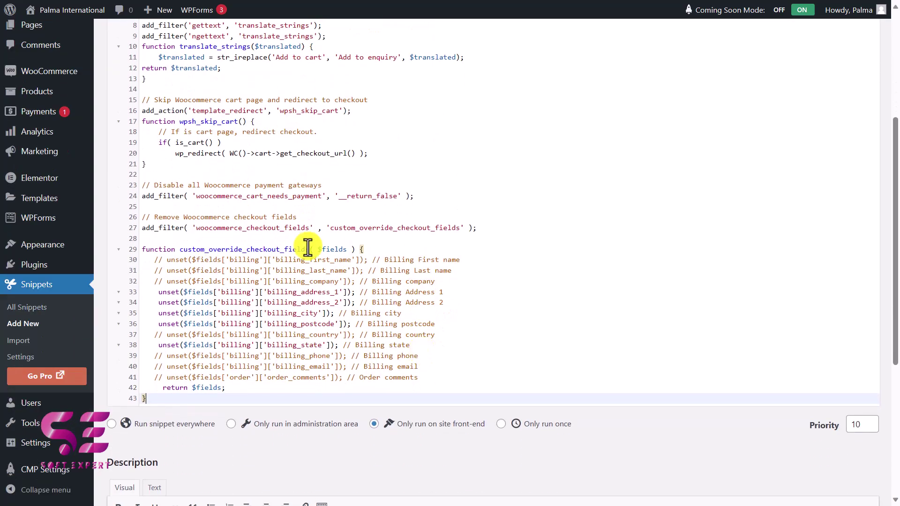
{"action": "left_click", "coordinate": [169, 292]}
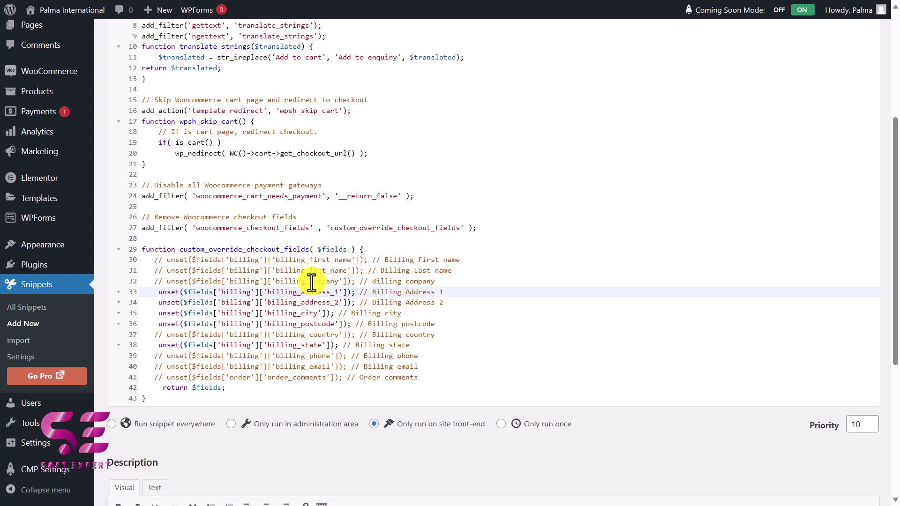
{"action": "left_click", "coordinate": [162, 282]}
{"action": "key", "text": "BackSpace"}
{"action": "key", "text": "BackSpace"}
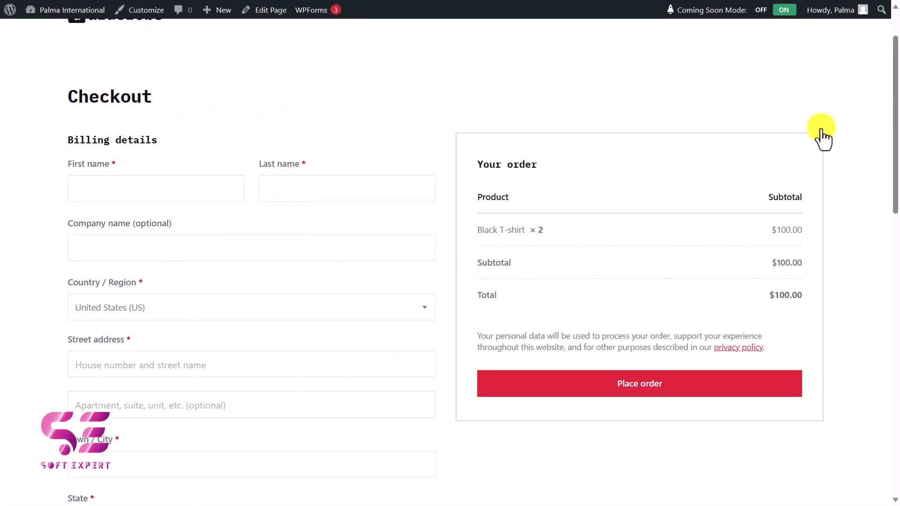
{"action": "key", "text": "F5"}
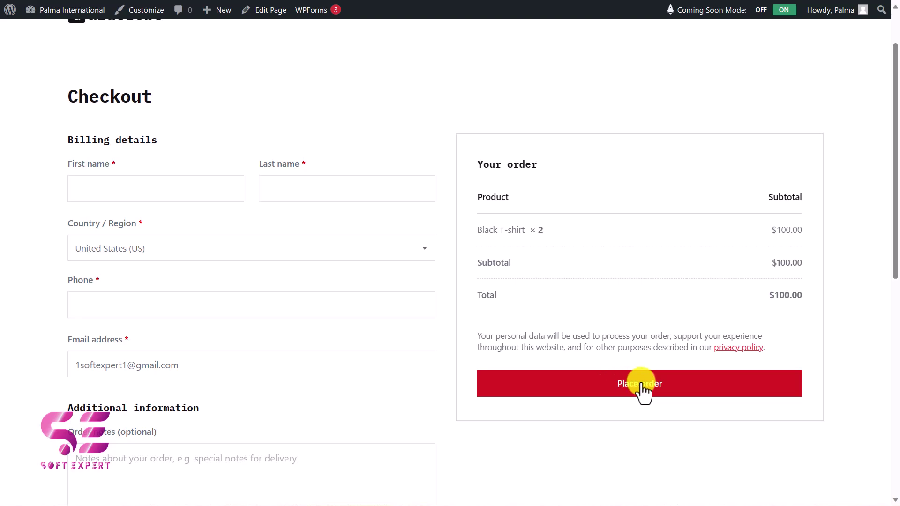
Duplicate line 11 as a 'Place order' to 'Request a quote' replacement and save
{"action": "key", "text": "alt+Tab"}
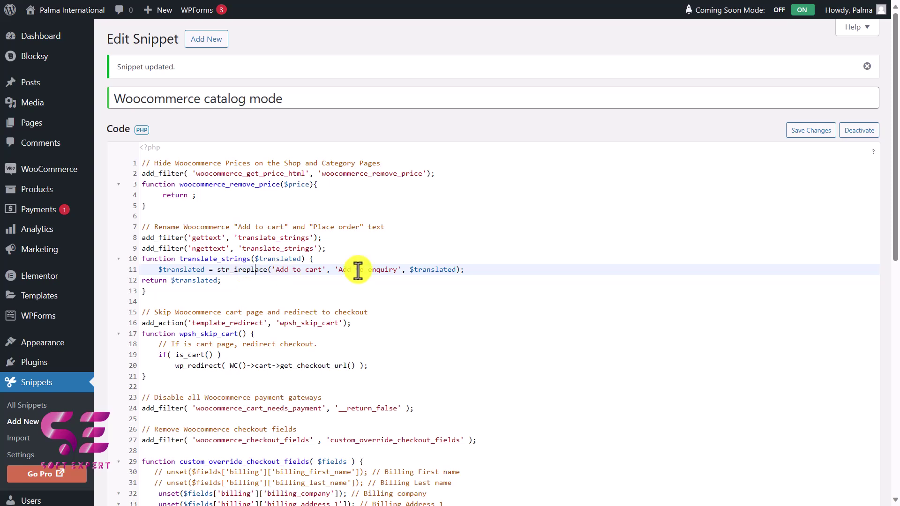
{"action": "left_click_drag", "start_coordinate": [464, 270], "coordinate": [163, 273]}
{"action": "key", "text": "ctrl+c"}
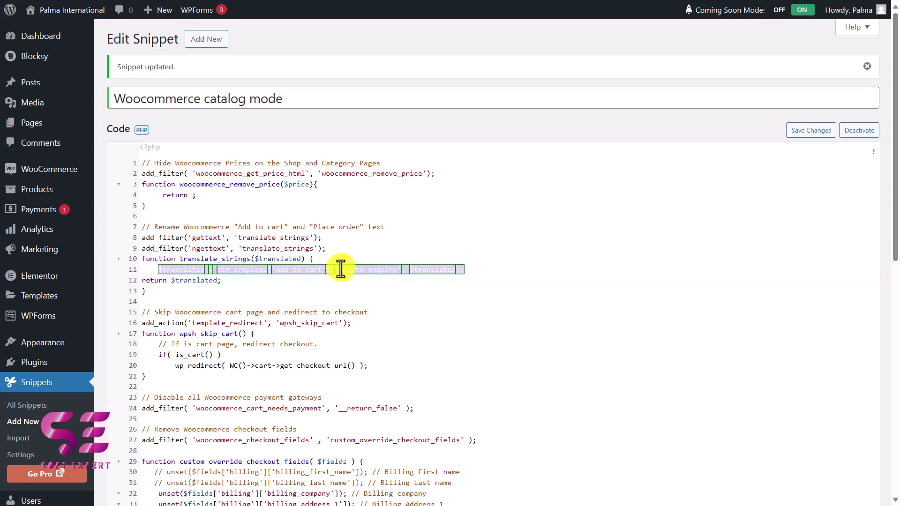
{"action": "left_click", "coordinate": [468, 270]}
{"action": "key", "text": "Return"}
{"action": "key", "text": "ctrl+v"}
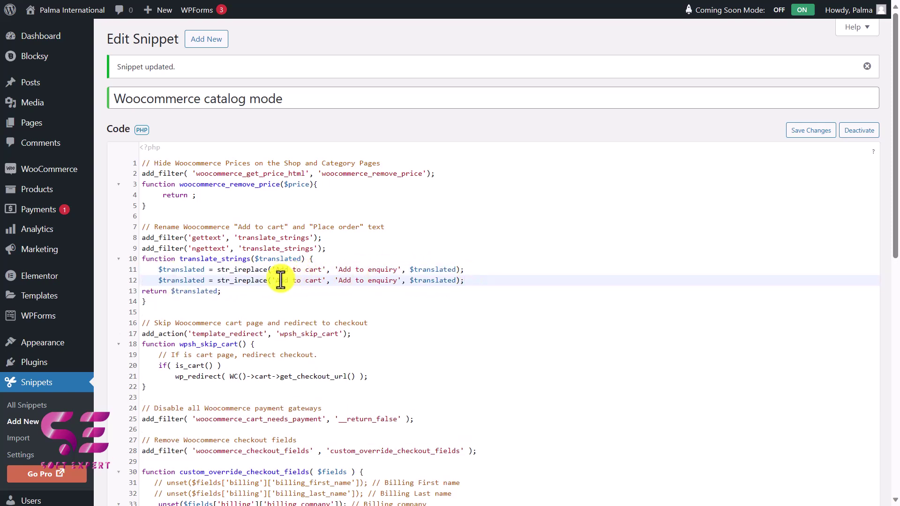
{"action": "left_click_drag", "start_coordinate": [276, 281], "coordinate": [397, 280]}
{"action": "type", "text": "Place order', 'Request a quote"}
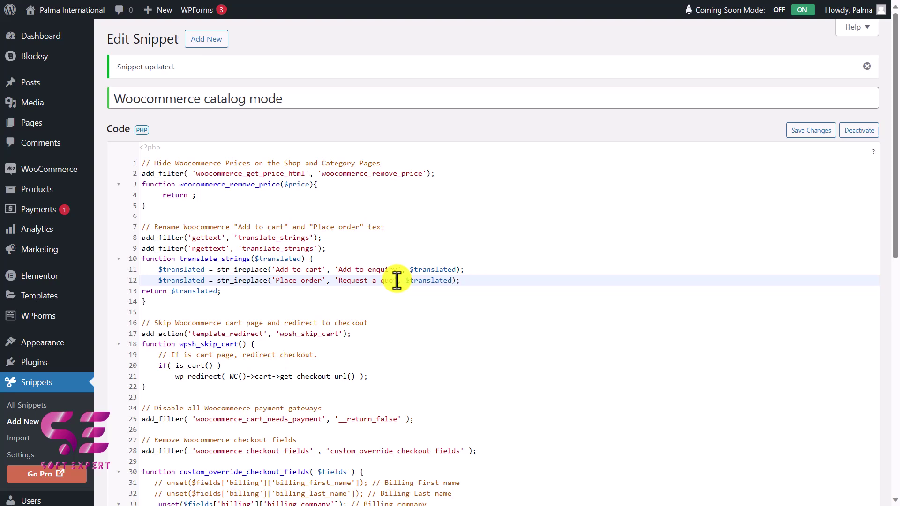
{"action": "left_click", "coordinate": [801, 135]}
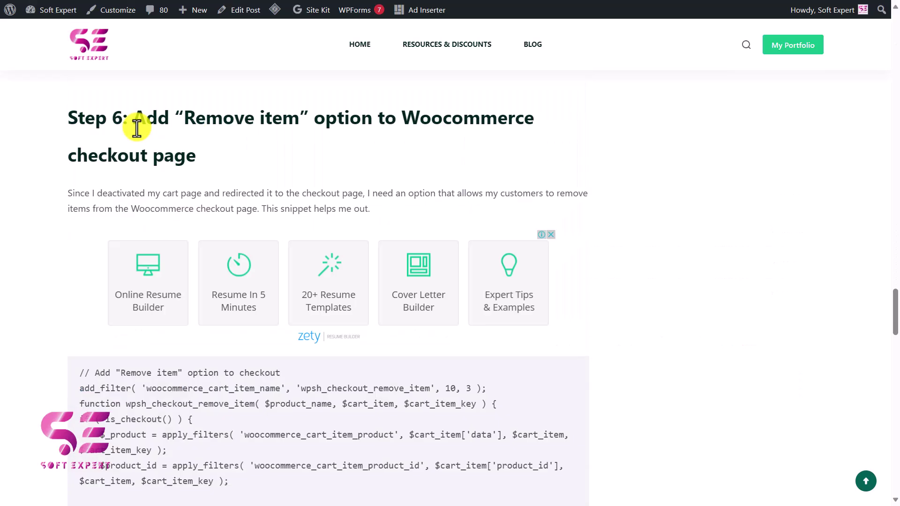
Paste the Step 6 remove-item code into the snippet and save
{"action": "left_click_drag", "start_coordinate": [135, 120], "coordinate": [425, 111]}
{"action": "scroll", "coordinate": [312, 363], "scroll_direction": "down", "scroll_amount": 5}
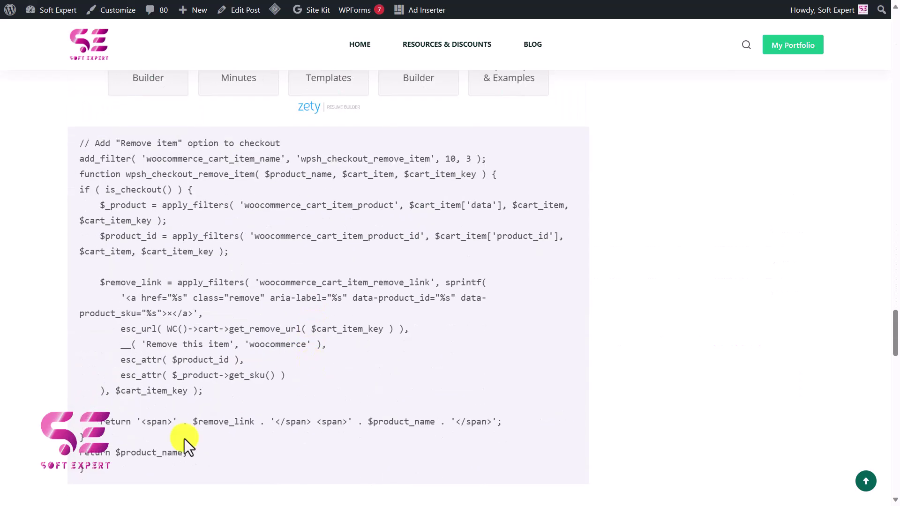
{"action": "left_click_drag", "start_coordinate": [100, 478], "coordinate": [86, 153]}
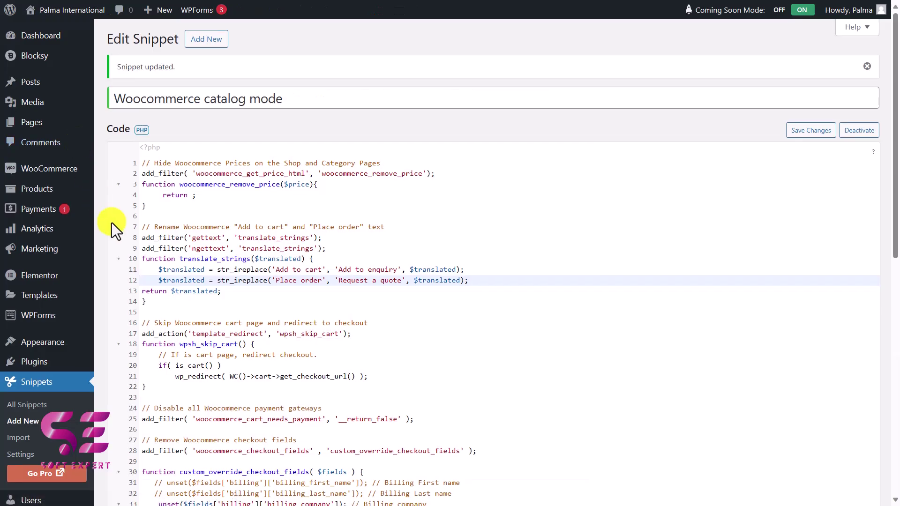
{"action": "scroll", "coordinate": [271, 265], "scroll_direction": "down", "scroll_amount": 5}
{"action": "key", "text": "ctrl+v"}
{"action": "left_click", "coordinate": [147, 446]}
Reload Checkout and remove an item from the order to test
{"action": "key", "text": "ctrl+Tab"}
{"action": "key", "text": "F5"}
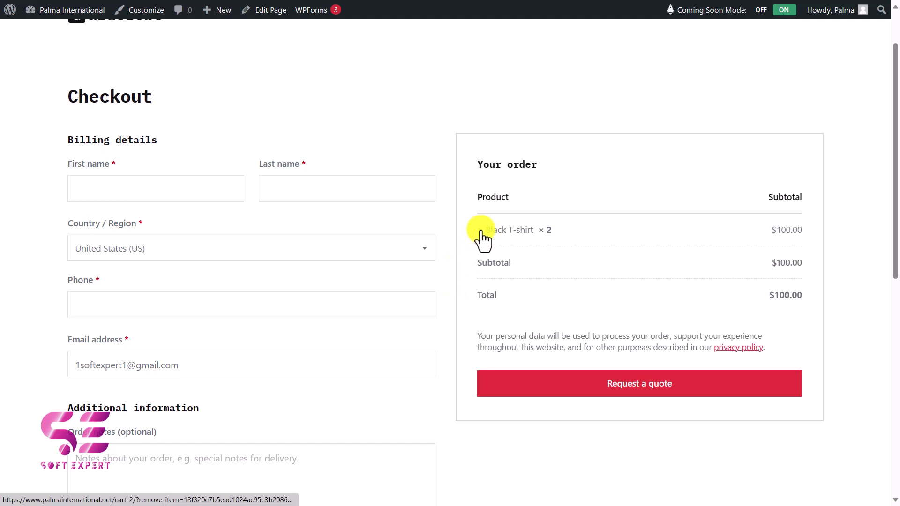
{"action": "left_click", "coordinate": [480, 231]}
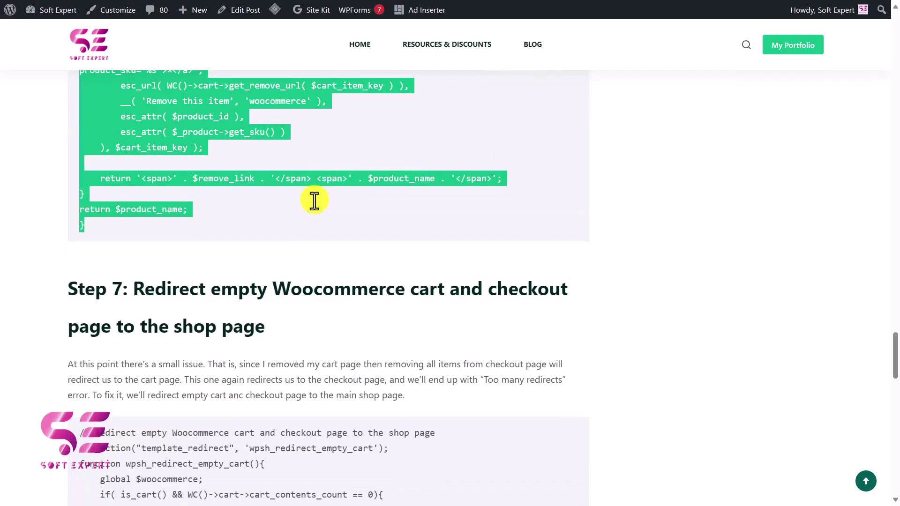
Select the Step 7 empty-cart redirect code for the end of the snippet
{"action": "scroll", "coordinate": [304, 201], "scroll_direction": "down", "scroll_amount": 2}
{"action": "left_click_drag", "start_coordinate": [211, 187], "coordinate": [395, 192]}
{"action": "left_click", "coordinate": [280, 244]}
{"action": "left_click_drag", "start_coordinate": [80, 330], "coordinate": [129, 501]}
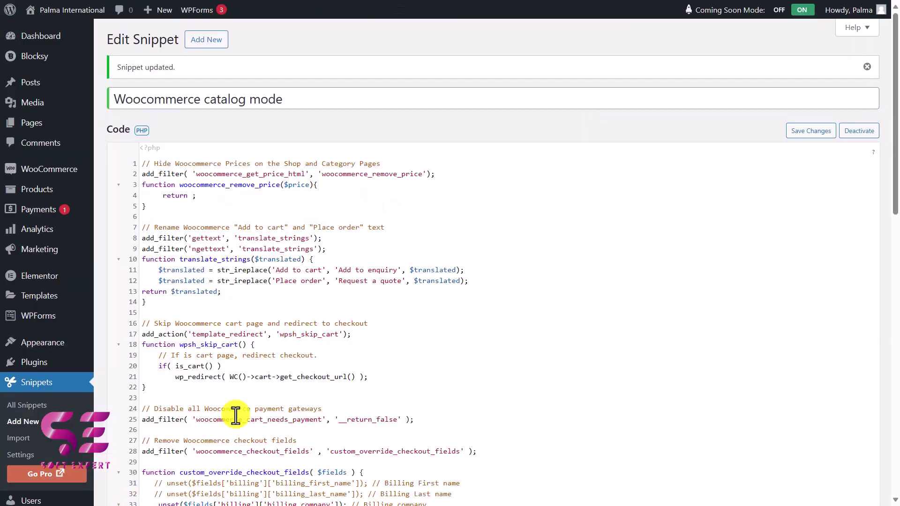
{"action": "scroll", "coordinate": [235, 412], "scroll_direction": "down", "scroll_amount": 12}
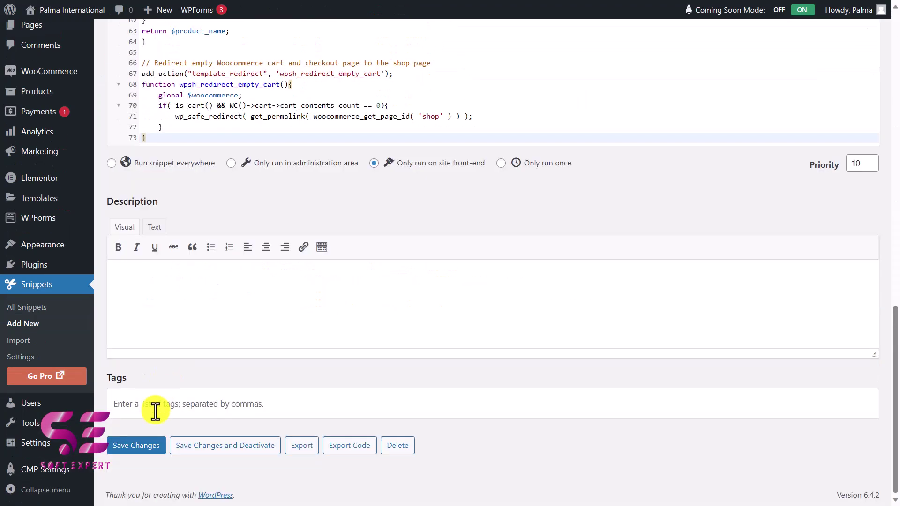
{"action": "left_click", "coordinate": [136, 445]}
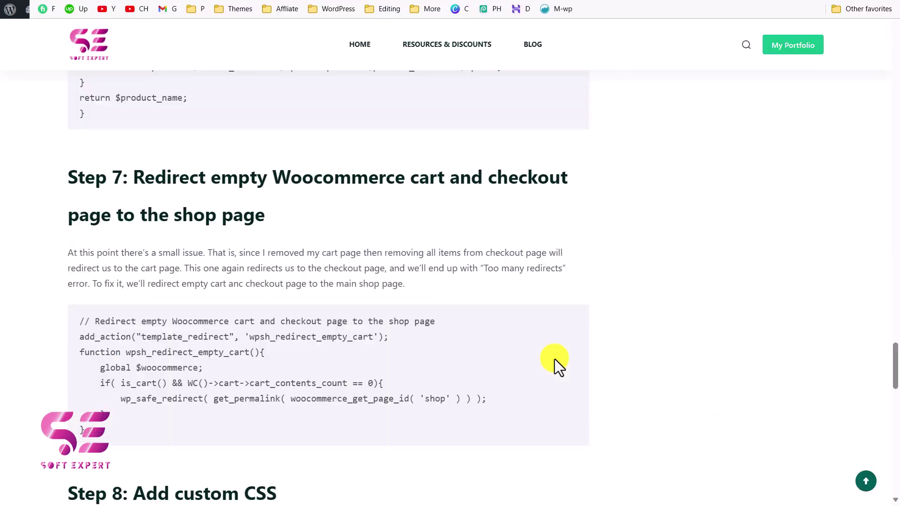
Select the tutorial's Step 8 CSS that hides shipping and pricing on checkout
{"action": "scroll", "coordinate": [252, 275], "scroll_direction": "down", "scroll_amount": 7}
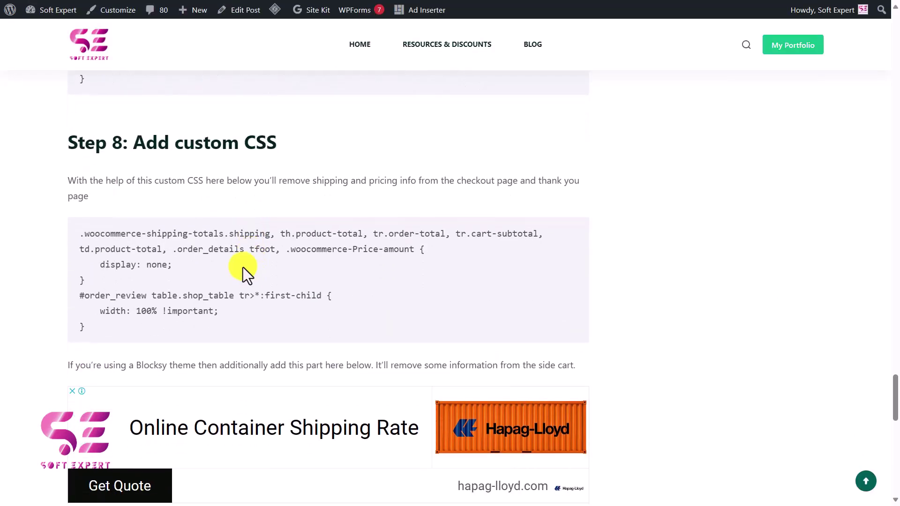
{"action": "left_click_drag", "start_coordinate": [78, 233], "coordinate": [126, 321]}
{"action": "key", "text": "ctrl+c"}
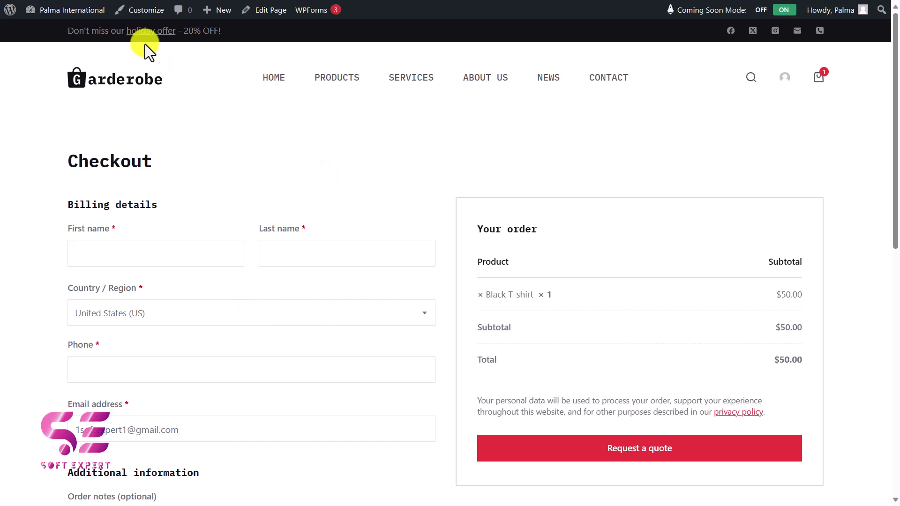
Paste CSS into the Customizer's Additional CSS to hide checkout prices, shipping and totals
{"action": "left_click", "coordinate": [139, 11]}
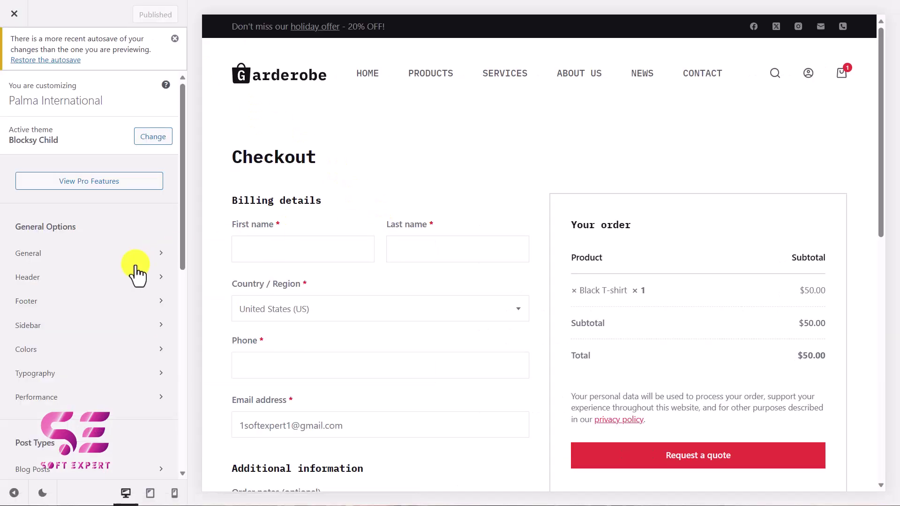
{"action": "scroll", "coordinate": [127, 277], "scroll_direction": "down", "scroll_amount": 10}
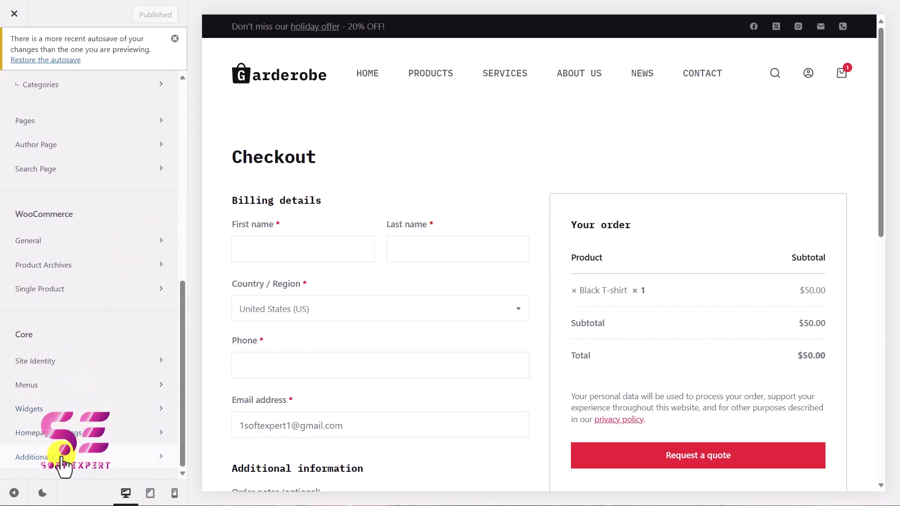
{"action": "left_click", "coordinate": [63, 457]}
{"action": "left_click", "coordinate": [41, 403]}
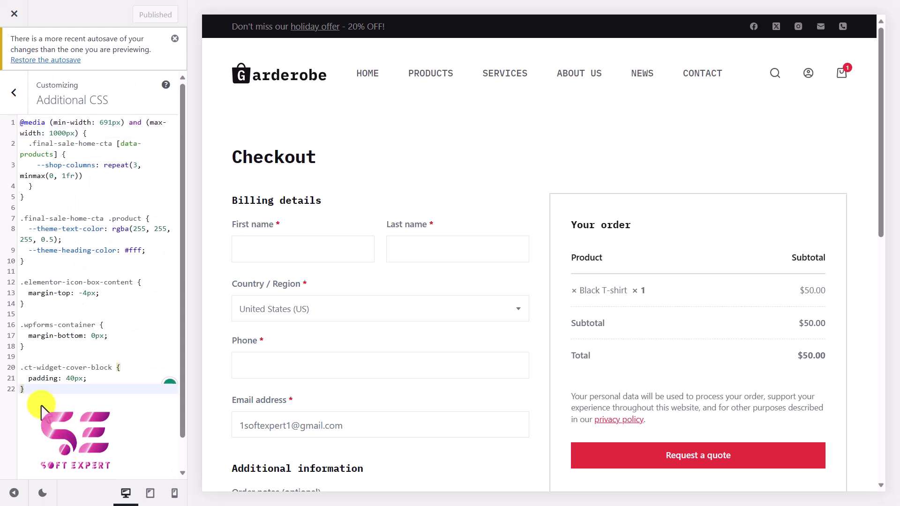
{"action": "key", "text": "ctrl+v"}
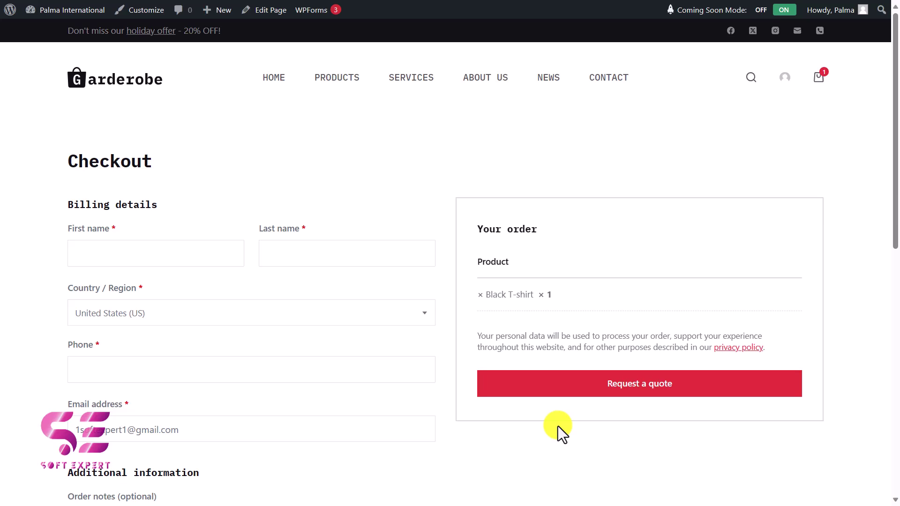
Disable the Order on-hold customer email in WooCommerce email settings and save
{"action": "key", "text": "alt+Tab"}
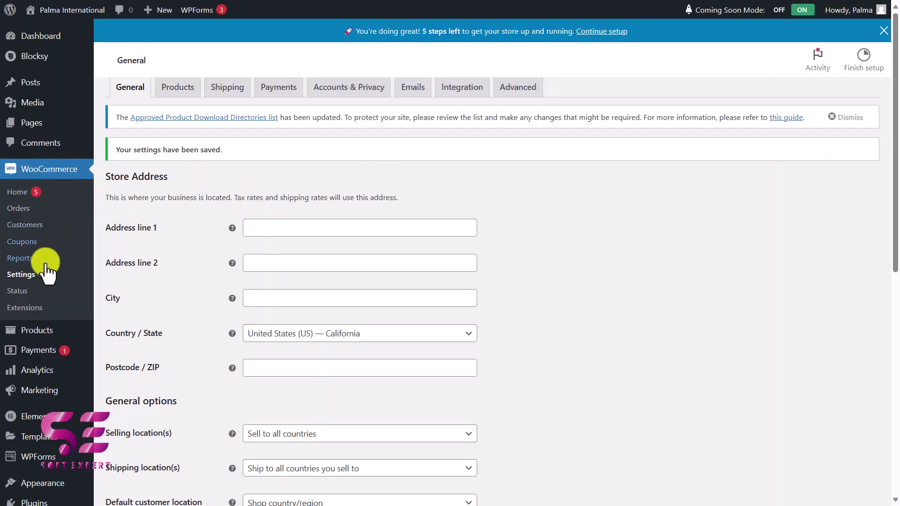
{"action": "left_click", "coordinate": [413, 89]}
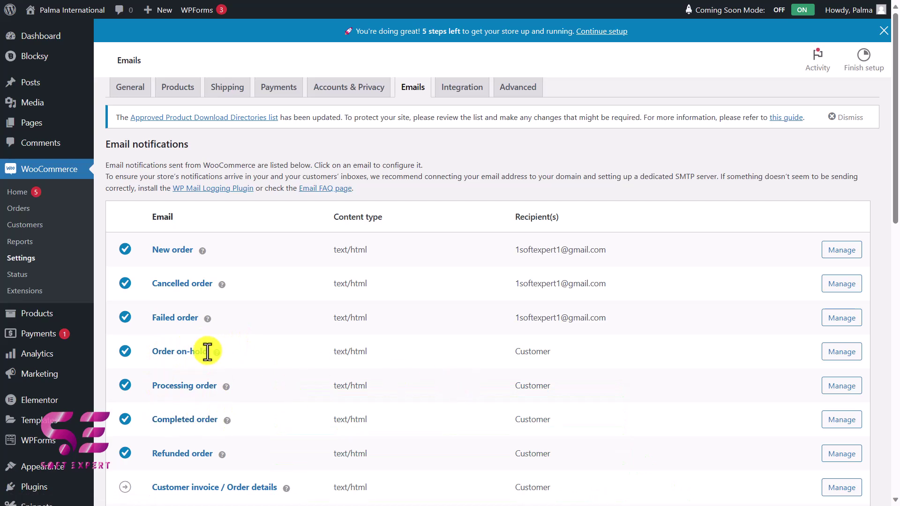
{"action": "left_click", "coordinate": [843, 356]}
{"action": "left_click", "coordinate": [247, 197]}
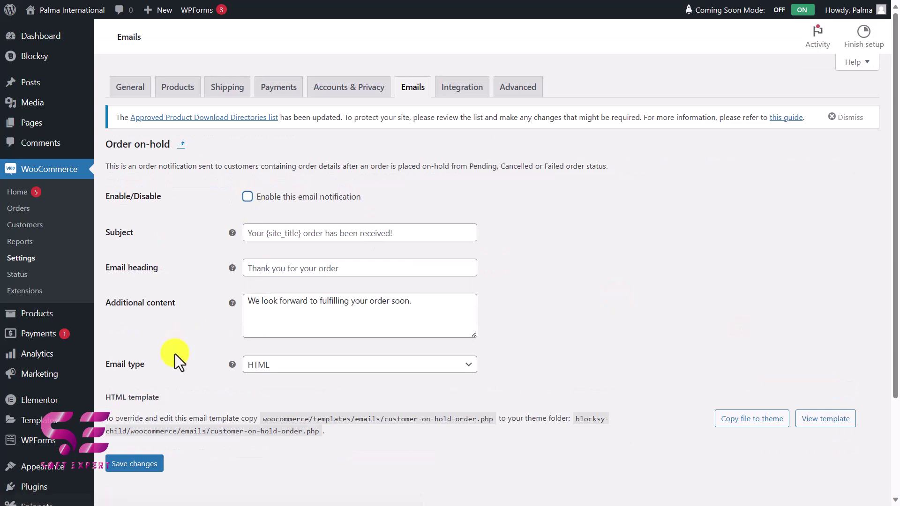
{"action": "left_click", "coordinate": [136, 465]}
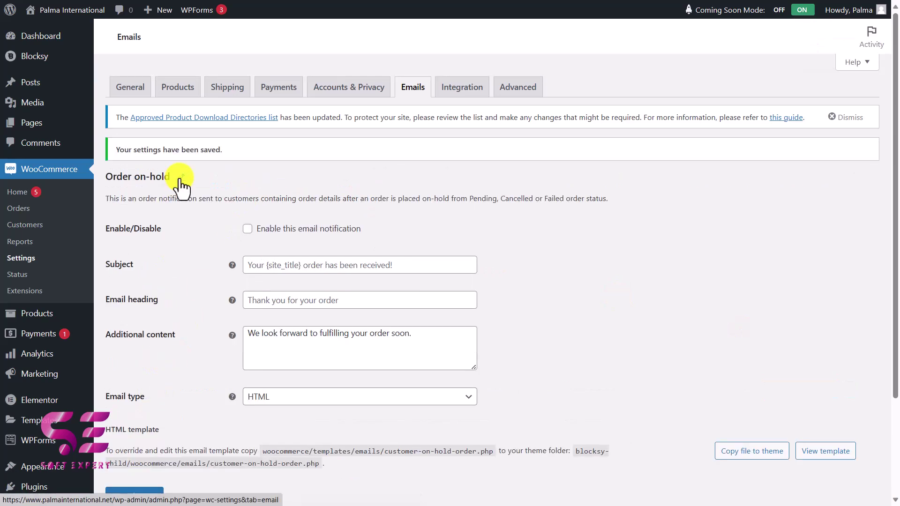
{"action": "left_click", "coordinate": [182, 177]}
Disable and save the Processing order and Completed order customer emails
{"action": "left_click", "coordinate": [841, 386]}
{"action": "left_click", "coordinate": [247, 197]}
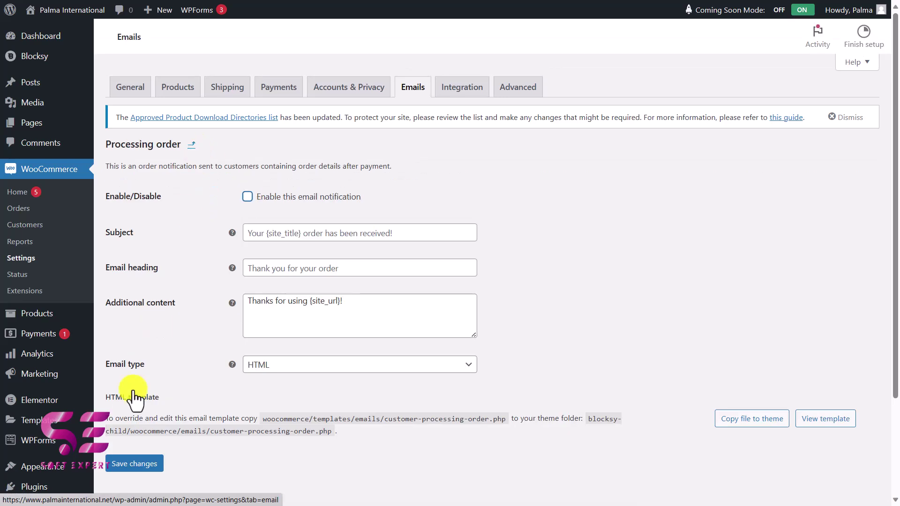
{"action": "left_click", "coordinate": [118, 466]}
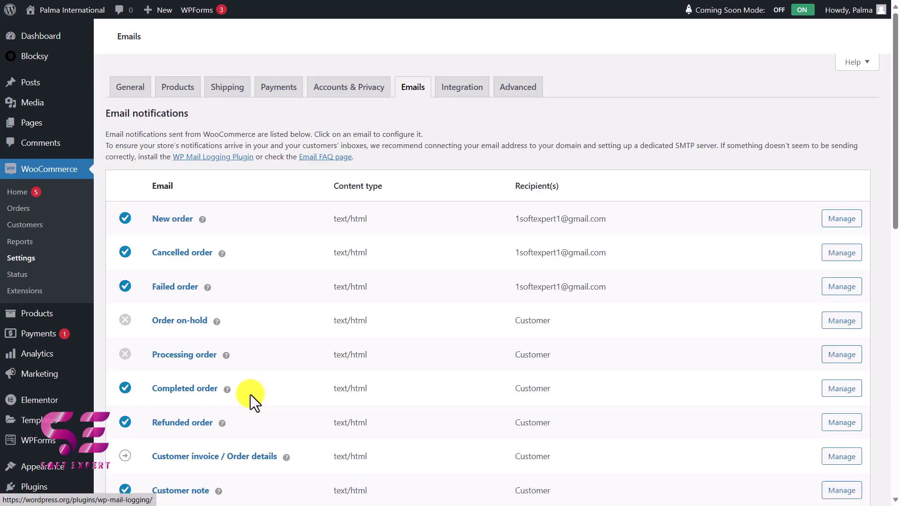
{"action": "left_click", "coordinate": [835, 392]}
{"action": "left_click", "coordinate": [247, 165]}
{"action": "left_click", "coordinate": [141, 435]}
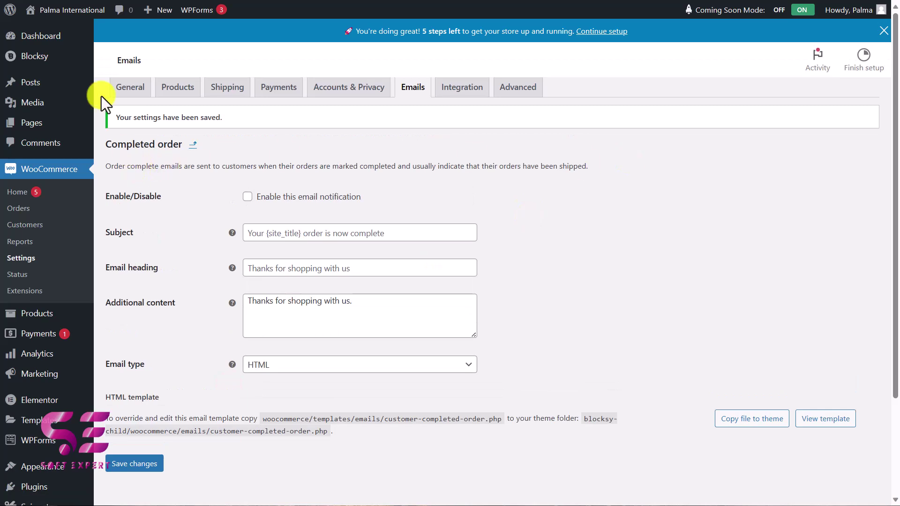
{"action": "key", "text": "alt+Tab"}
{"action": "key", "text": "alt+Tab"}
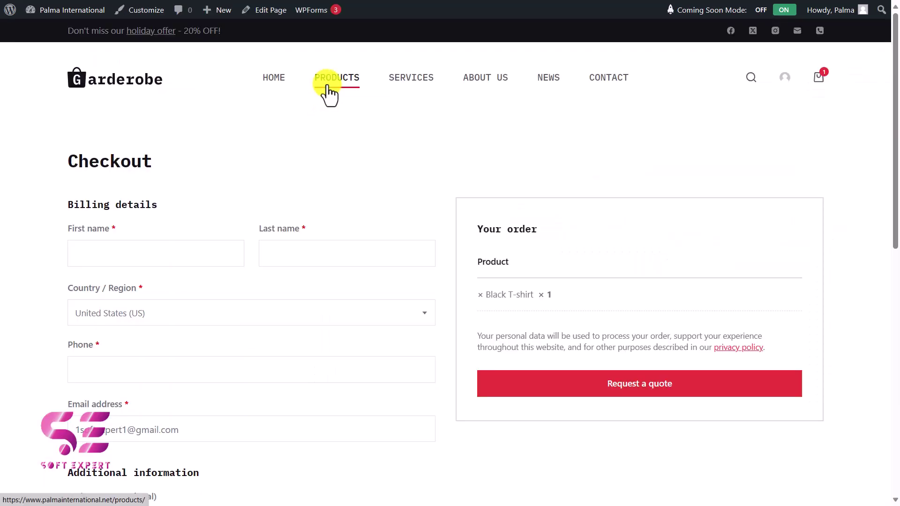
Add the Brown Cap and Color Sneakers to the enquiry from the Products page
{"action": "left_click", "coordinate": [328, 83]}
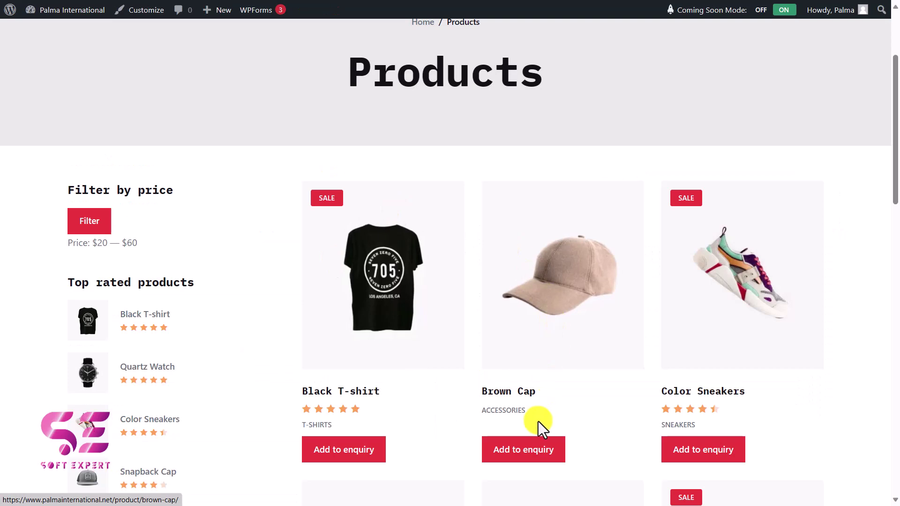
{"action": "left_click", "coordinate": [527, 452]}
{"action": "scroll", "coordinate": [668, 414], "scroll_direction": "down", "scroll_amount": 5}
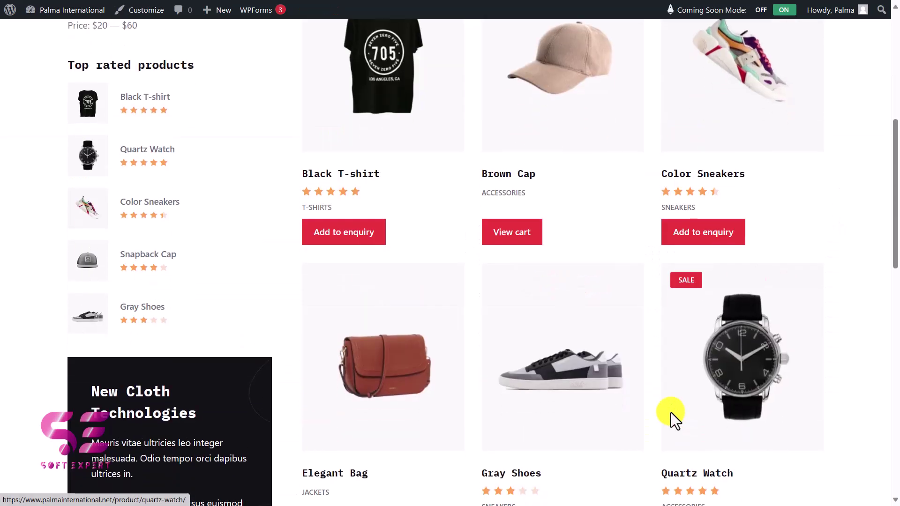
{"action": "left_click", "coordinate": [700, 233]}
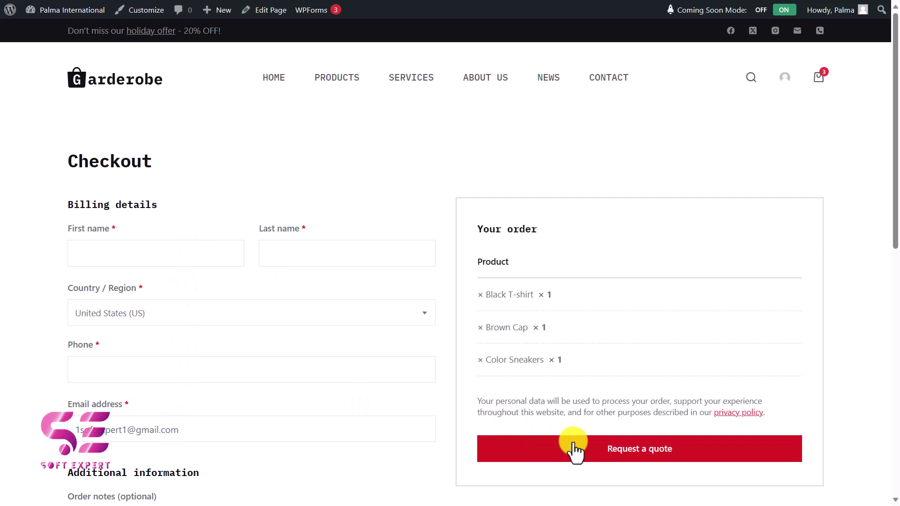
Enter the billing first name at checkout and submit the quote request
{"action": "left_click", "coordinate": [115, 250]}
{"action": "type", "text": "Soft"}
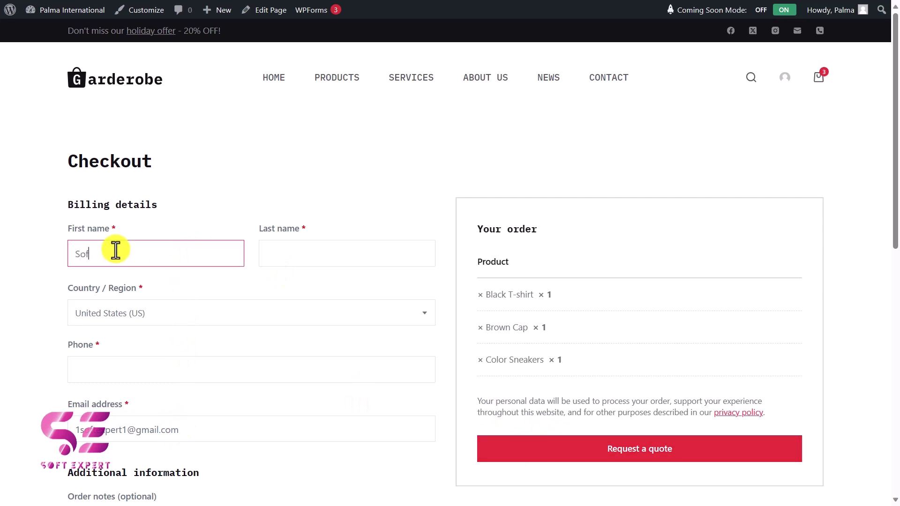
{"action": "key", "text": "Tab"}
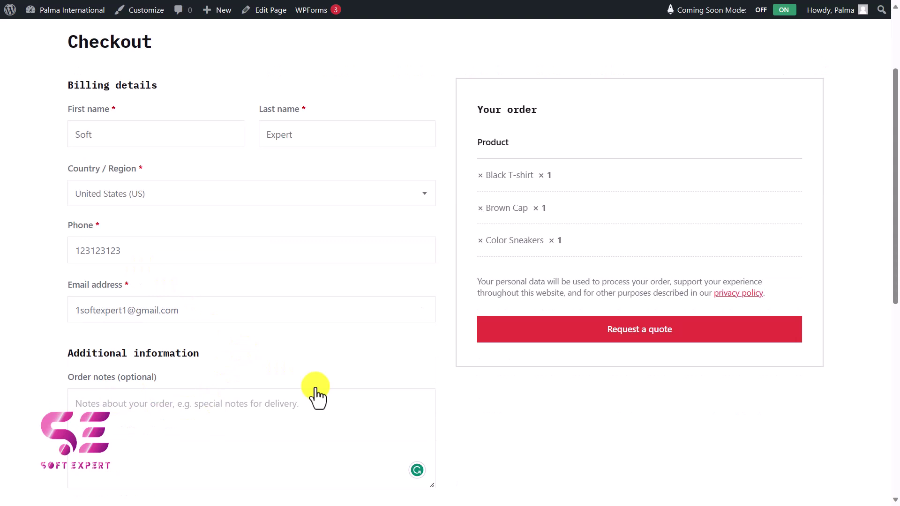
{"action": "left_click", "coordinate": [585, 341]}
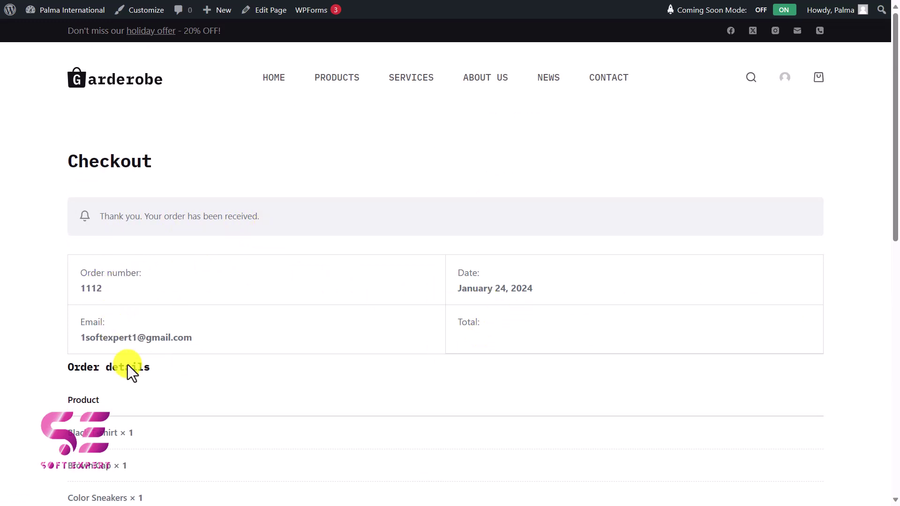
Review the order-received page, then preview the new quote order from WooCommerce Orders
{"action": "scroll", "coordinate": [160, 353], "scroll_direction": "down", "scroll_amount": 3}
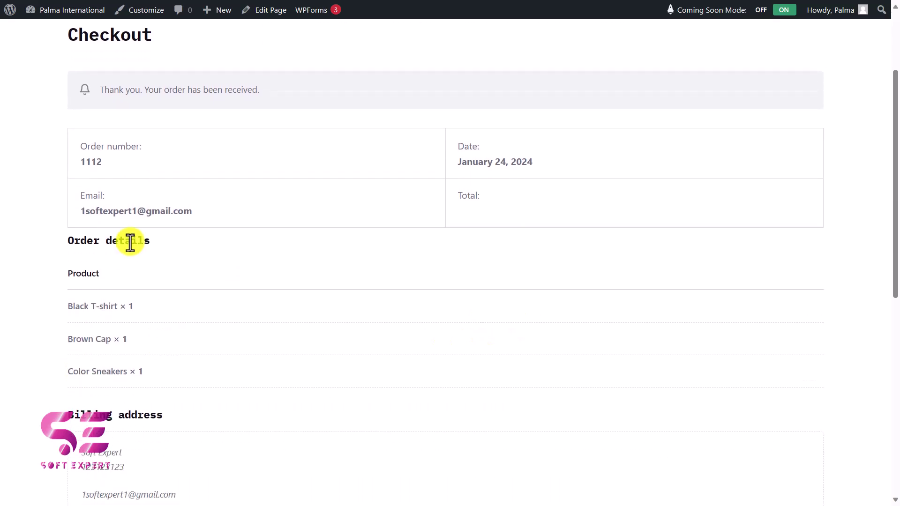
{"action": "scroll", "coordinate": [141, 381], "scroll_direction": "down", "scroll_amount": 3}
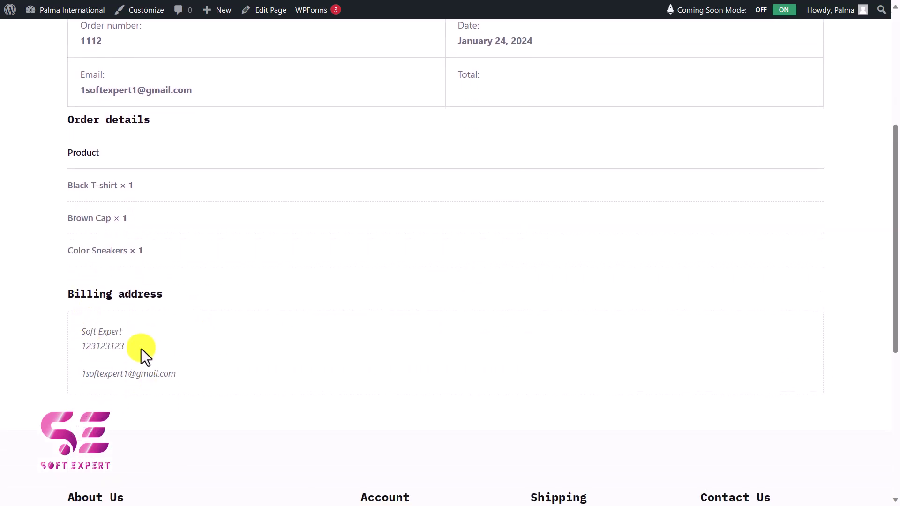
{"action": "scroll", "coordinate": [133, 328], "scroll_direction": "up", "scroll_amount": 1}
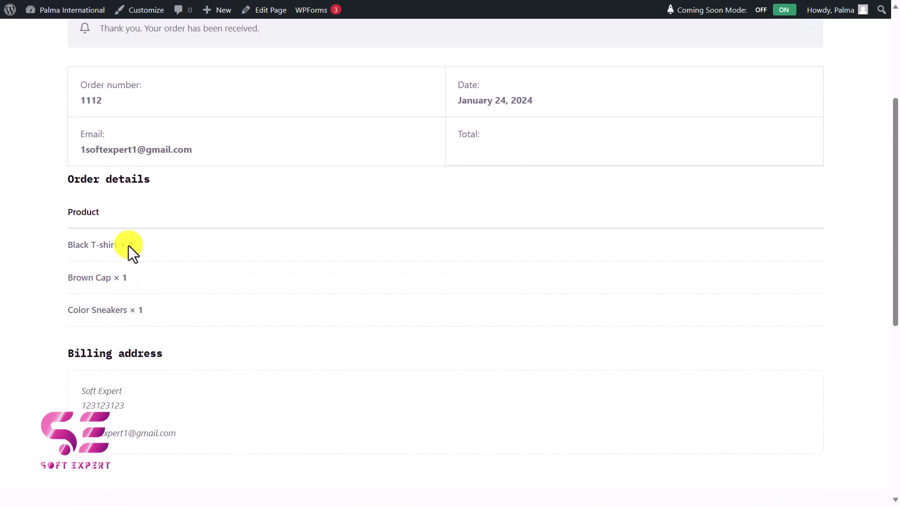
{"action": "left_click", "coordinate": [190, 156]}
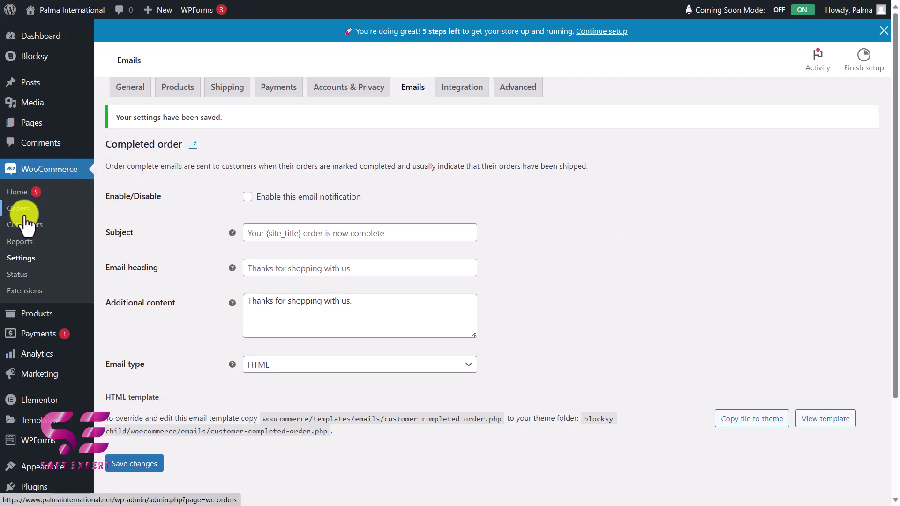
{"action": "left_click", "coordinate": [24, 215]}
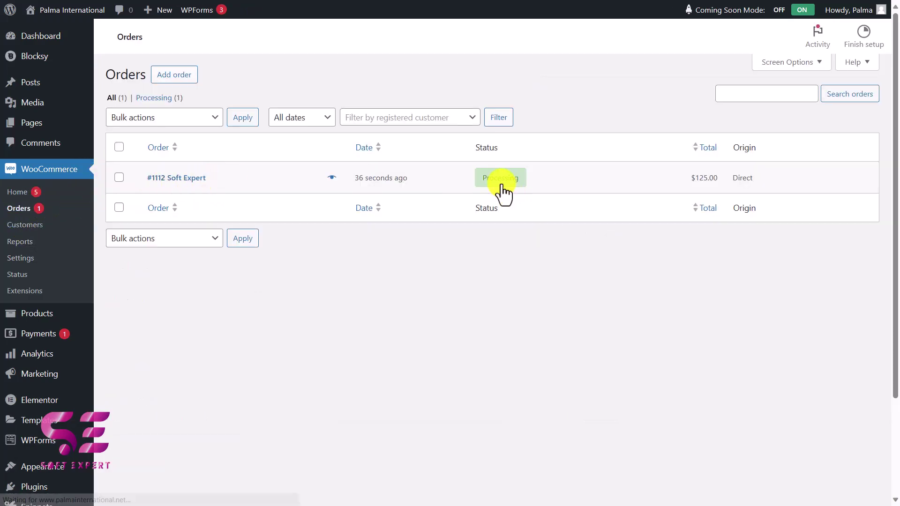
{"action": "left_click", "coordinate": [333, 176]}
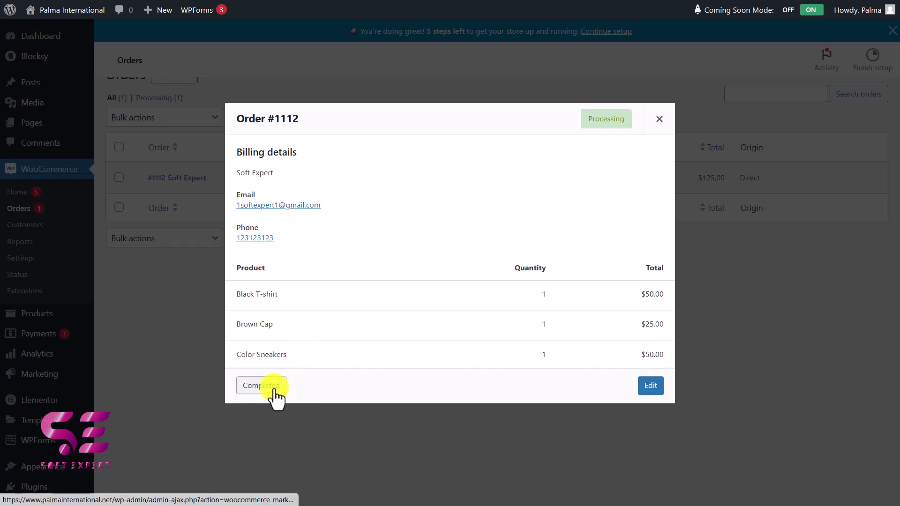
Scroll down through the Soft Expert channel's WordPress and Elementor video uploads
{"action": "key", "text": "alt+Tab"}
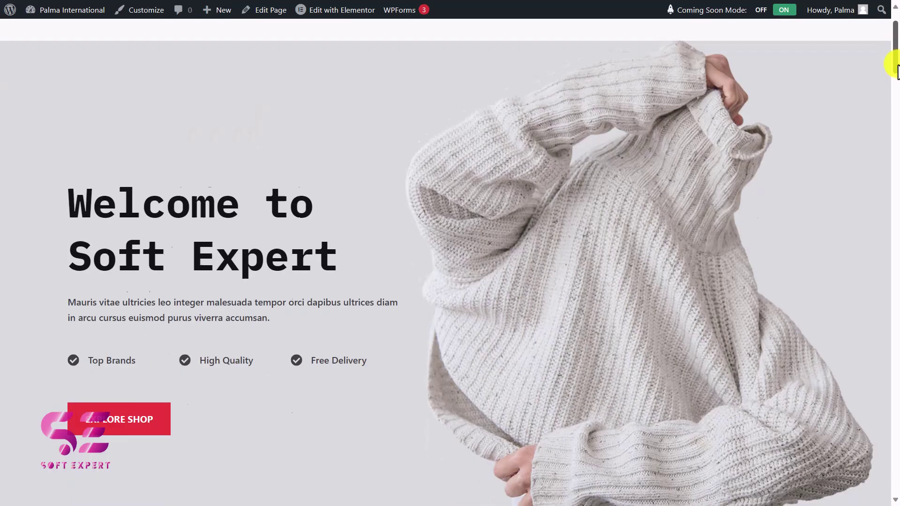
{"action": "left_click_drag", "start_coordinate": [898, 60], "coordinate": [895, 476]}
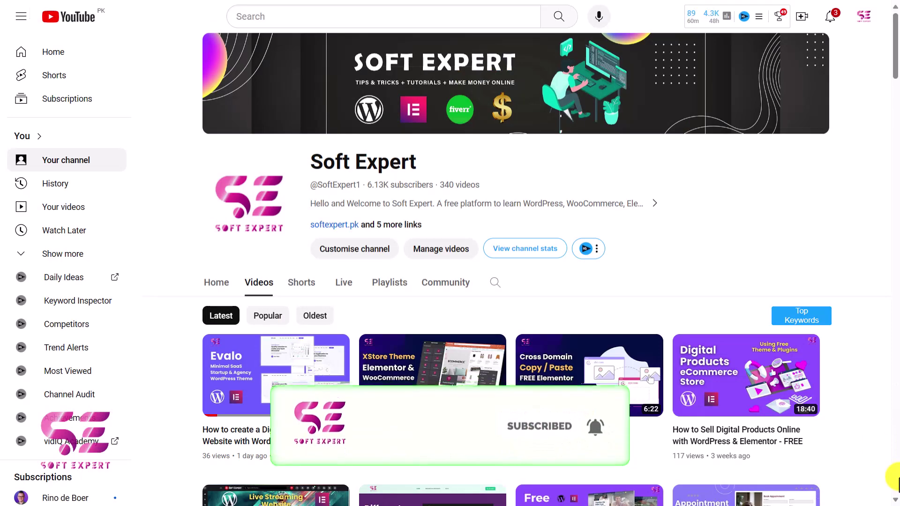
{"action": "left_click_drag", "start_coordinate": [893, 70], "coordinate": [895, 178]}
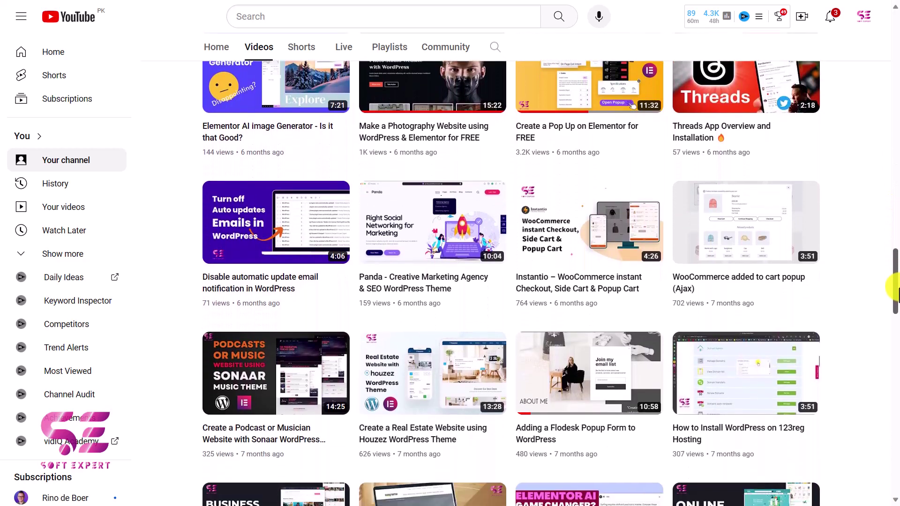
{"action": "left_click_drag", "start_coordinate": [896, 289], "coordinate": [896, 302]}
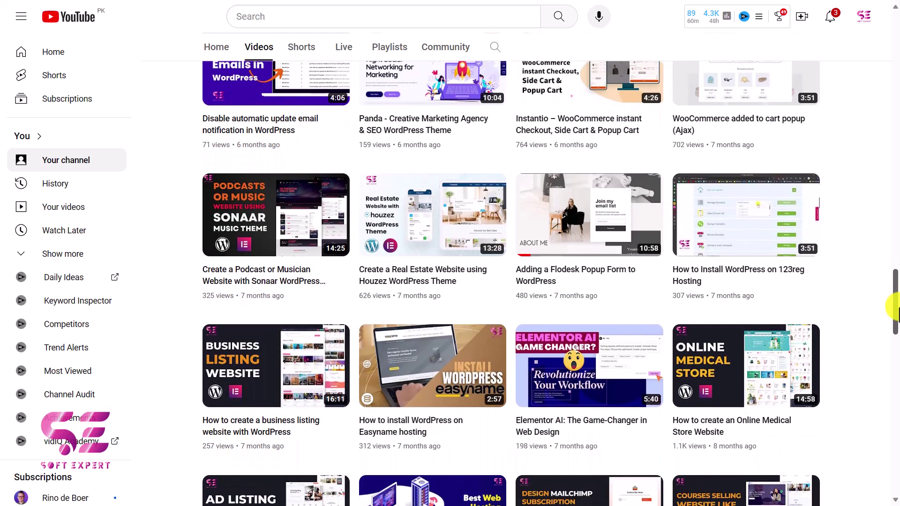